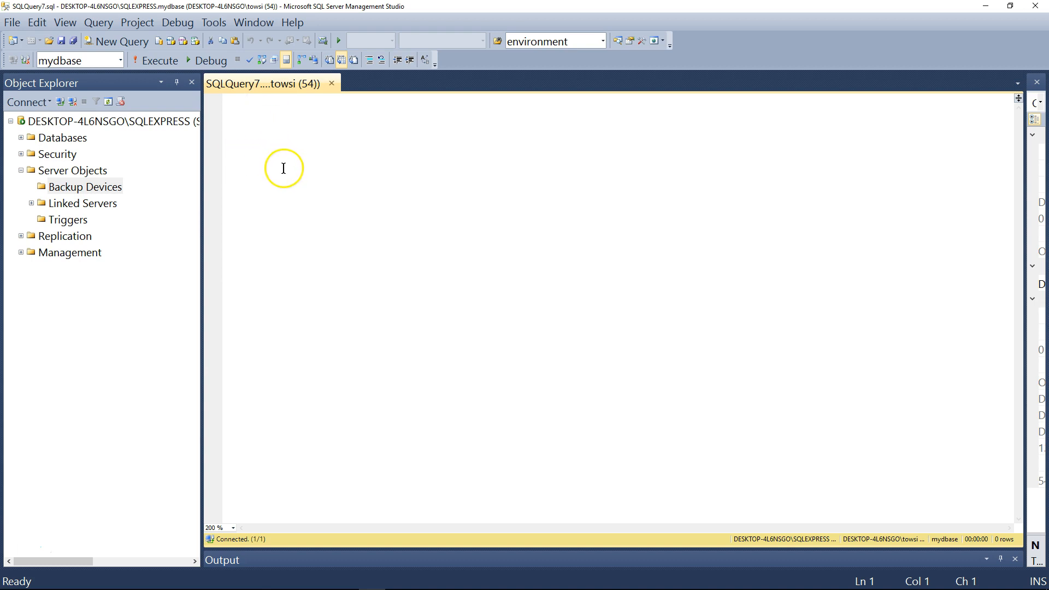
# Start a new backup device under Server Objects and name it "mydbase backup on c:".
pyautogui.click(20, 171)
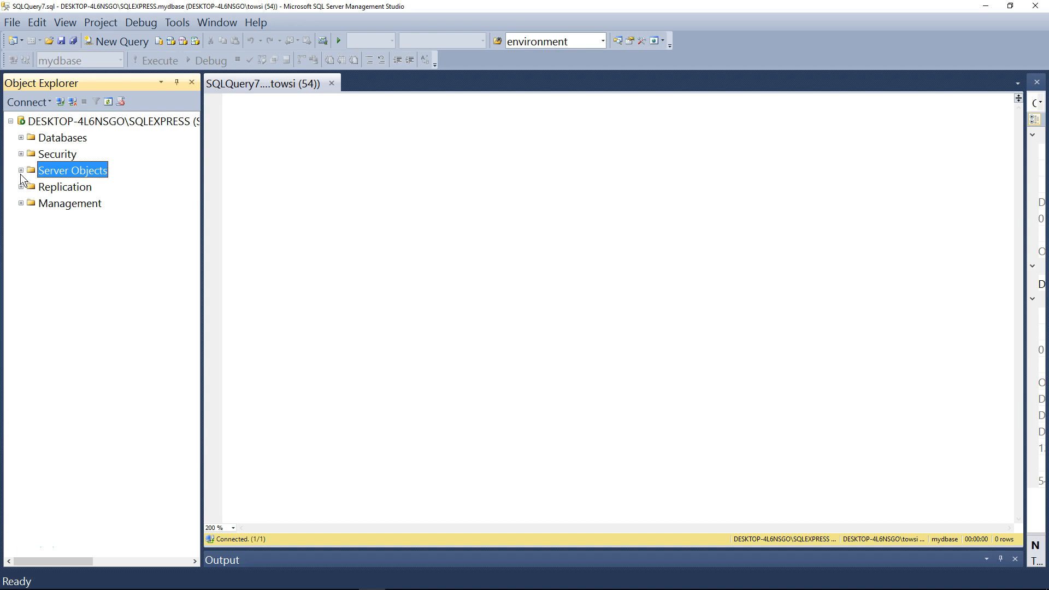
pyautogui.click(20, 170)
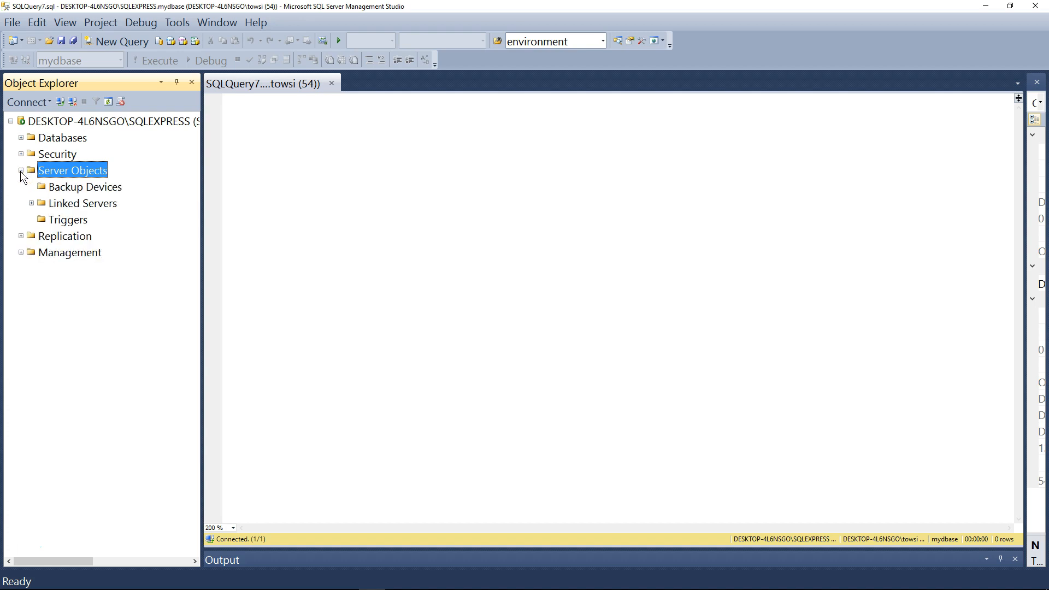
pyautogui.rightClick(78, 185)
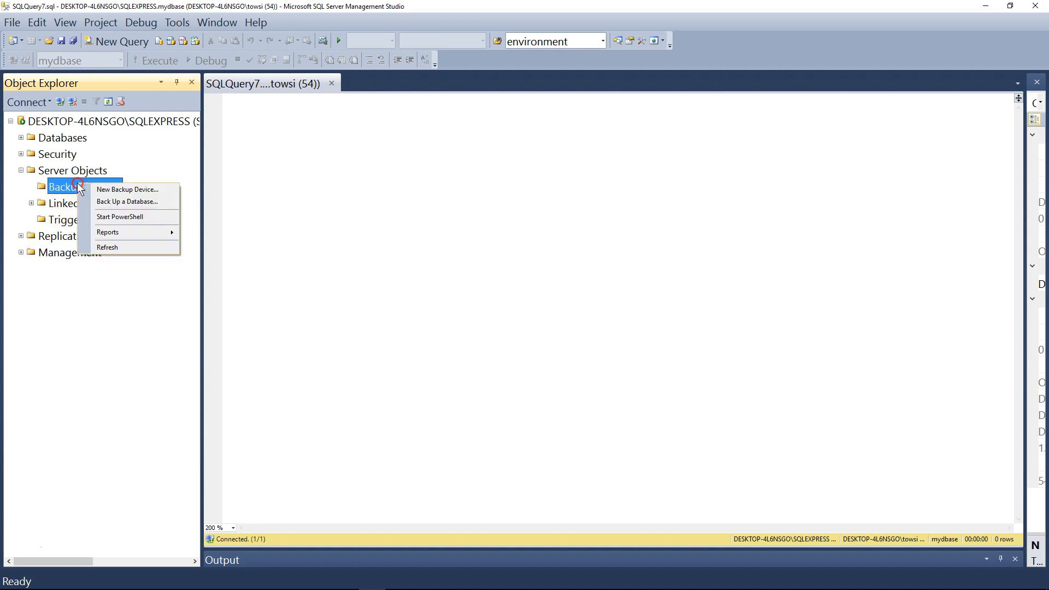
pyautogui.click(173, 191)
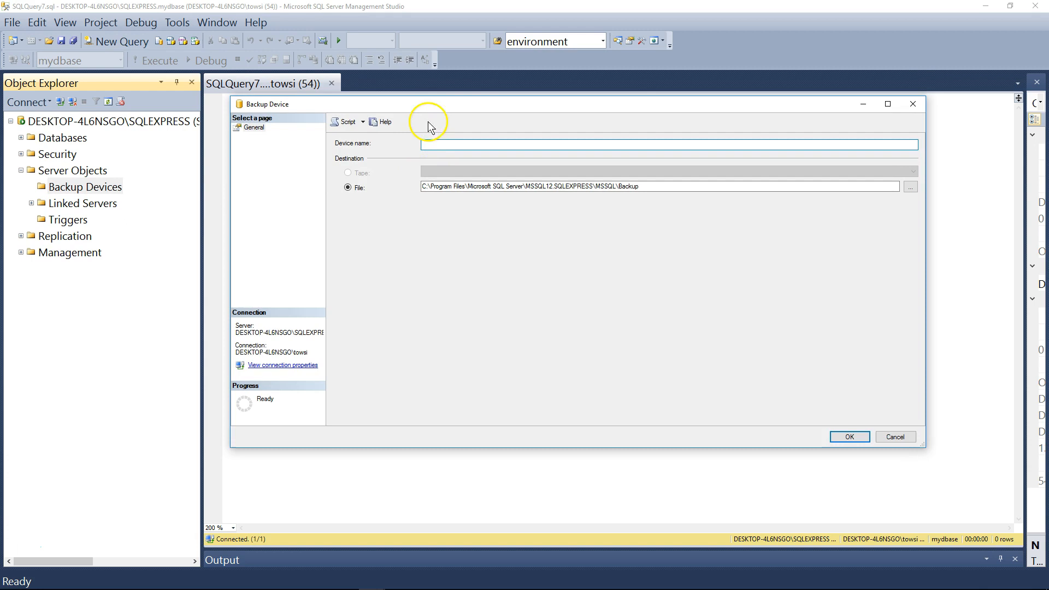
pyautogui.click(391, 182)
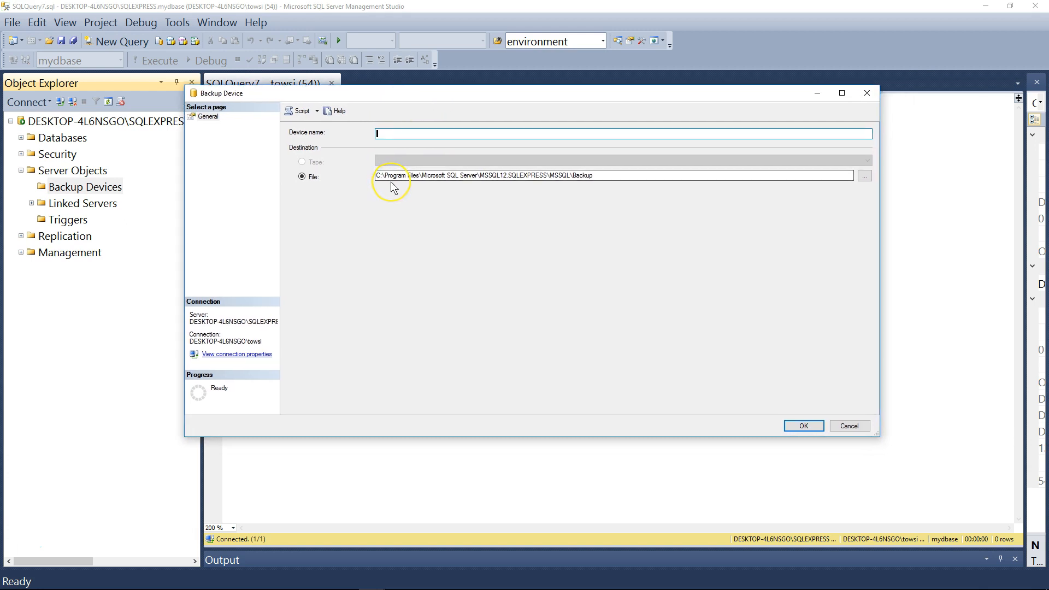
pyautogui.click(312, 171)
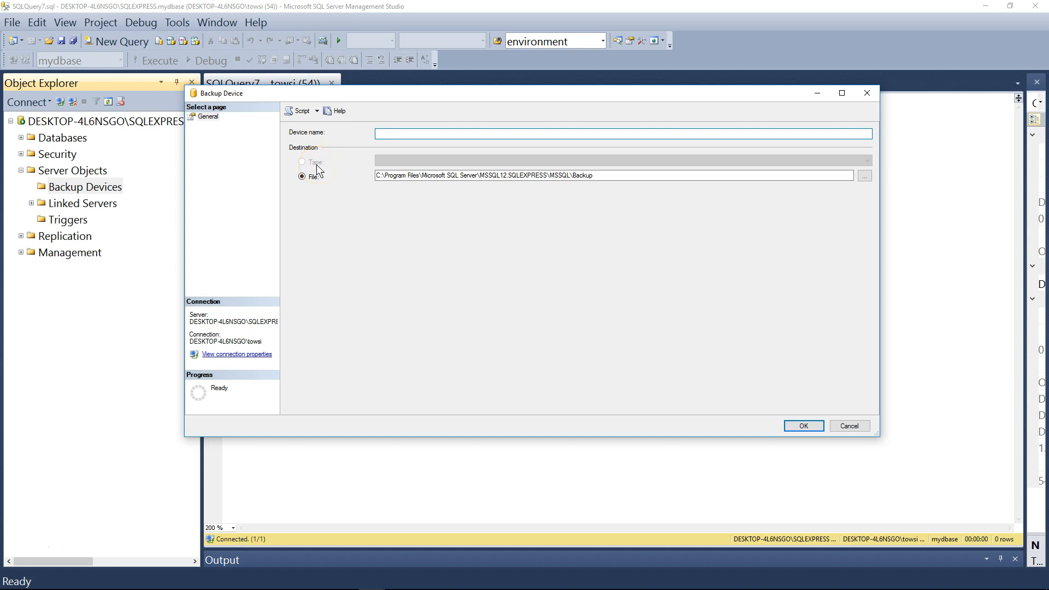
pyautogui.moveTo(343, 94); pyautogui.dragTo(346, 101)
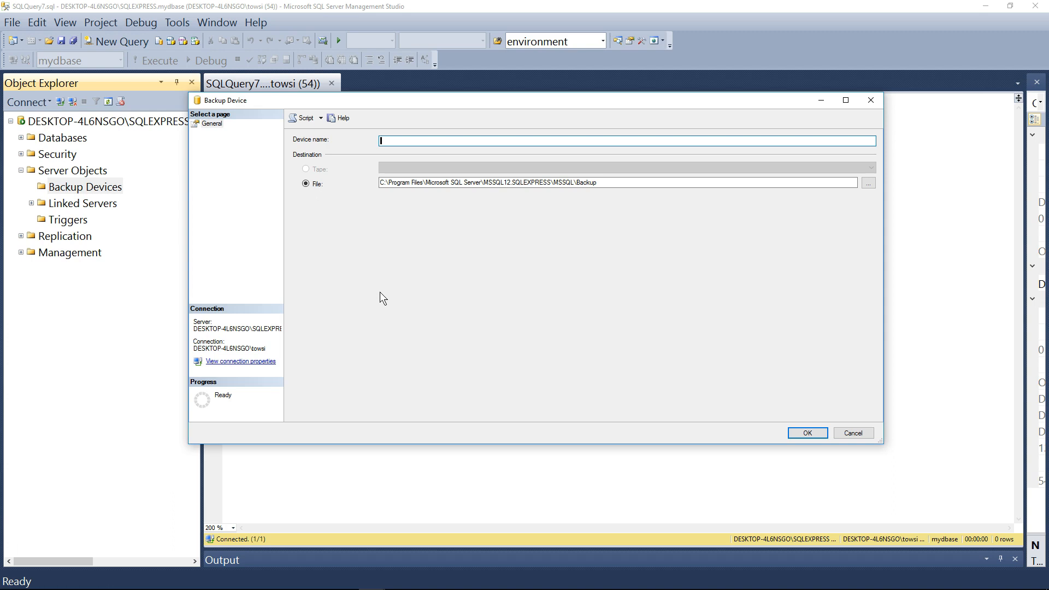
pyautogui.write('Mydbase')
pyautogui.press('BackSpace')
pyautogui.press('BackSpace')
pyautogui.press('BackSpace')
pyautogui.press('BackSpace')
pyautogui.press('BackSpace')
pyautogui.press('BackSpace')
pyautogui.press('BackSpace')
pyautogui.write('mydbase backup on c:')
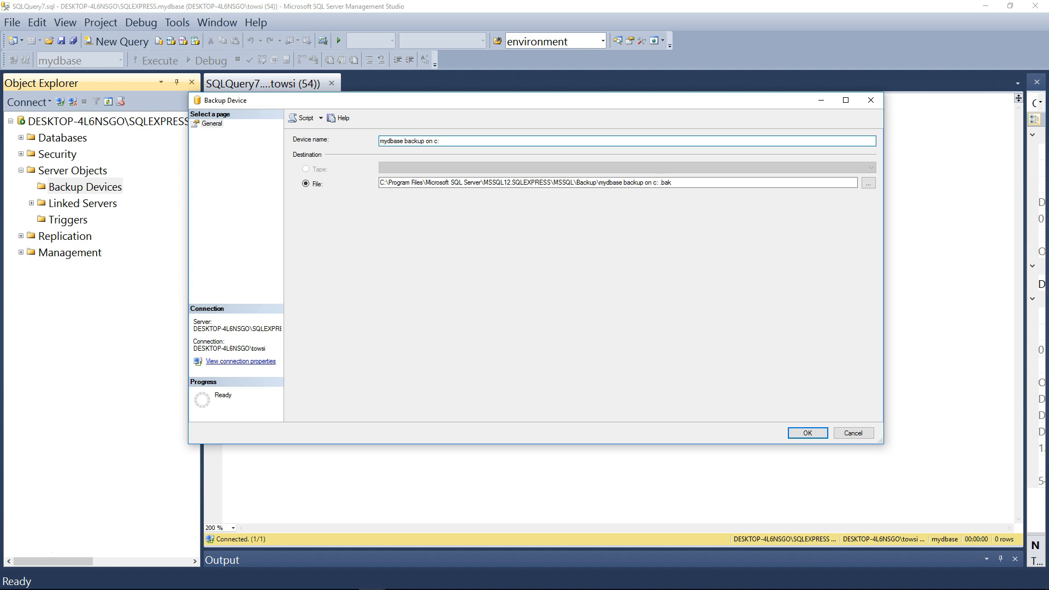
# Set the device's destination file to mydbasesavefile.bak in C:\data and create the backup device.
pyautogui.click(695, 182)
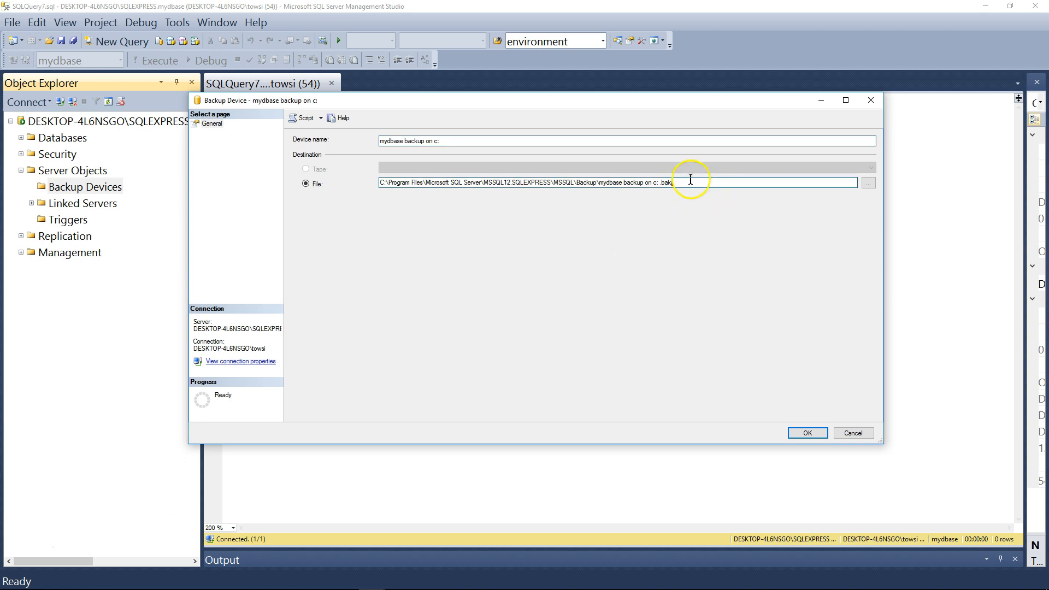
pyautogui.moveTo(689, 182); pyautogui.dragTo(304, 182)
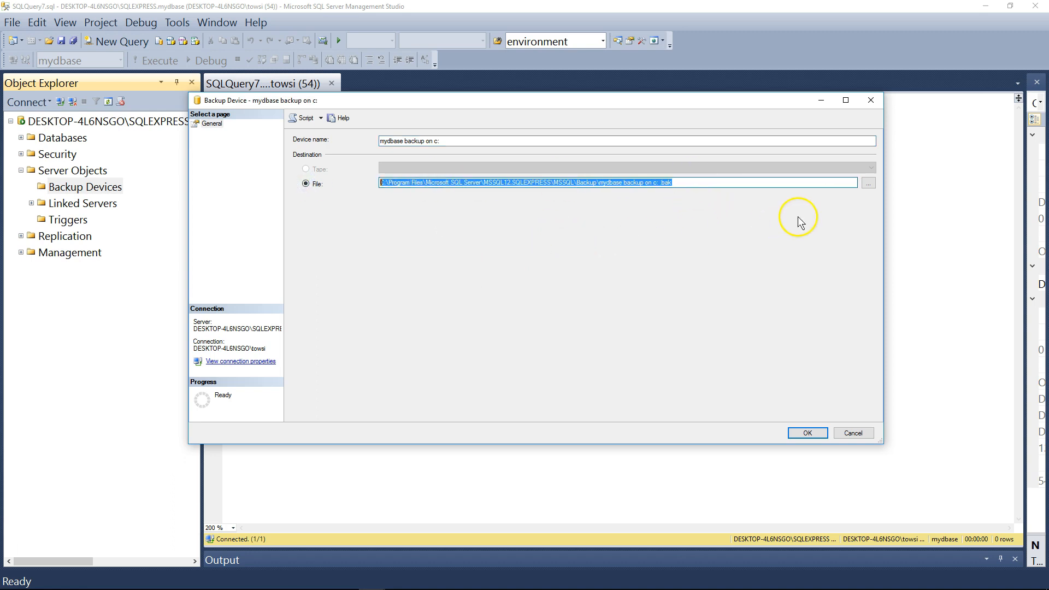
pyautogui.click(870, 181)
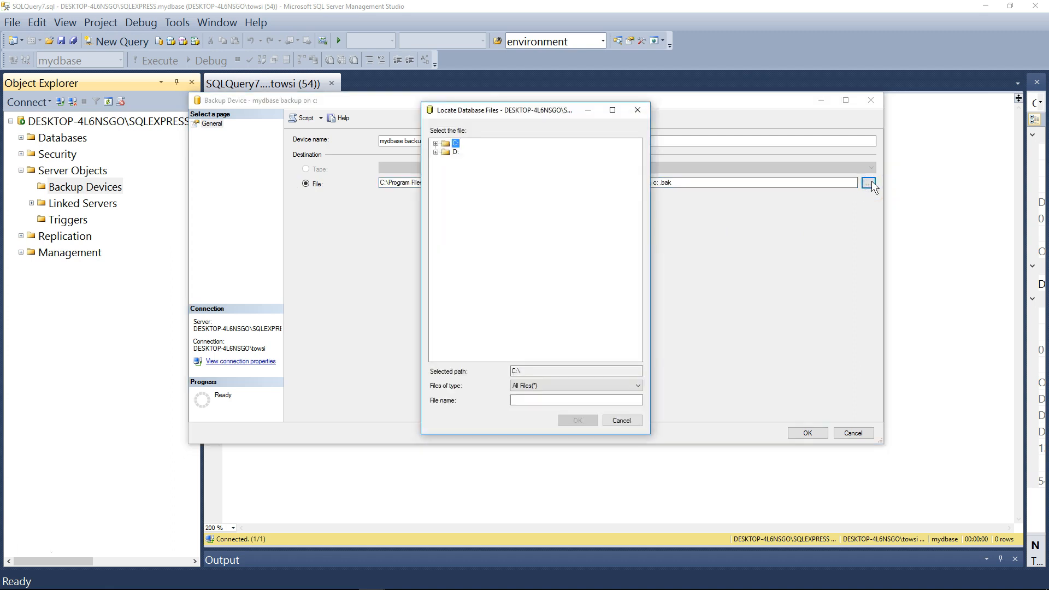
pyautogui.moveTo(483, 105); pyautogui.dragTo(337, 49)
pyautogui.click(287, 81)
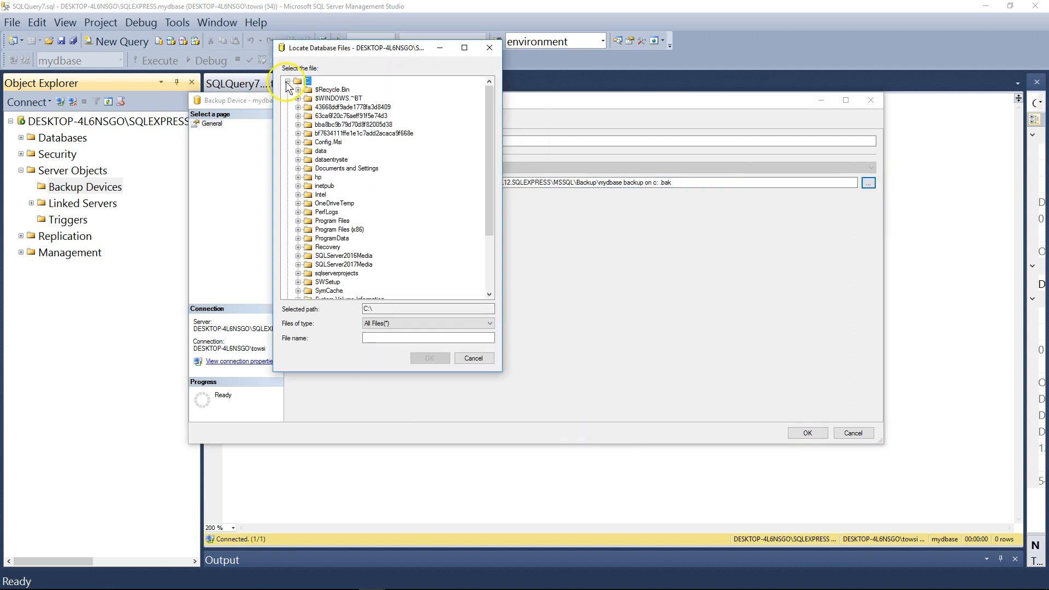
pyautogui.click(320, 151)
pyautogui.click(423, 336)
pyautogui.click(401, 338)
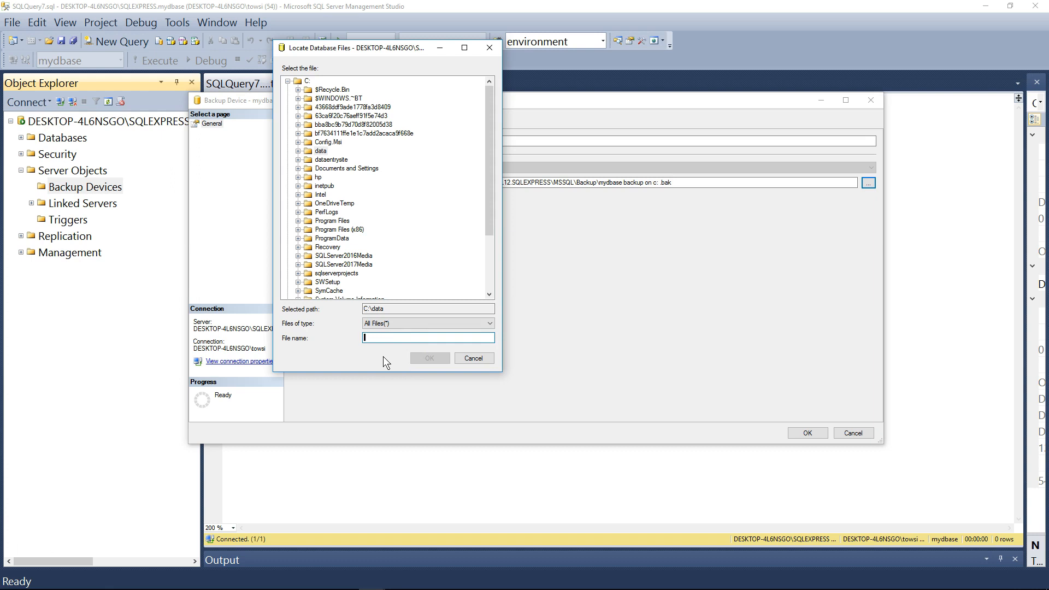
pyautogui.write('mydbasesavefile.bak')
pyautogui.click(429, 358)
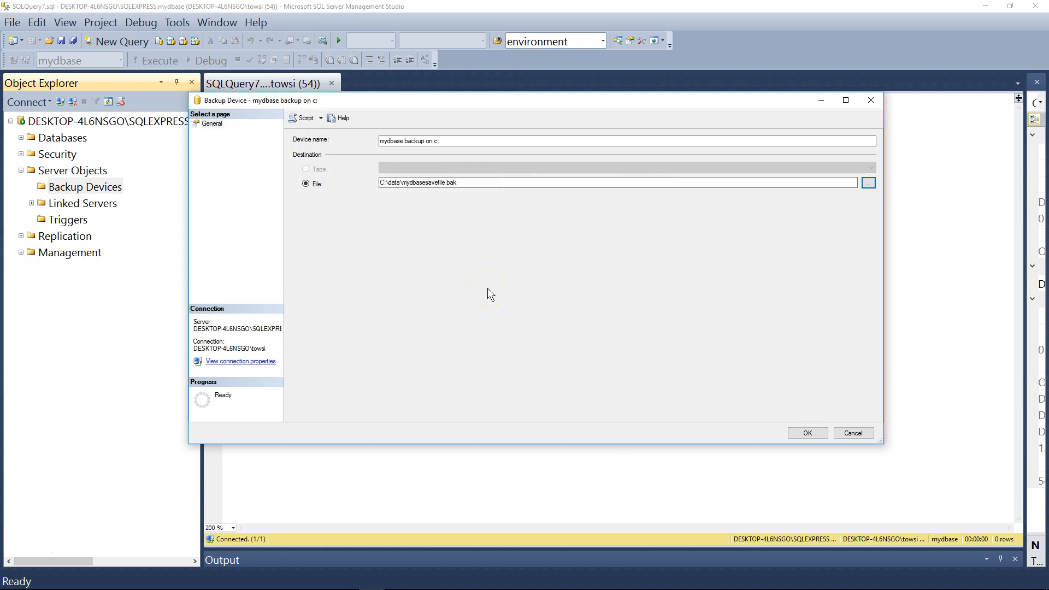
pyautogui.click(806, 432)
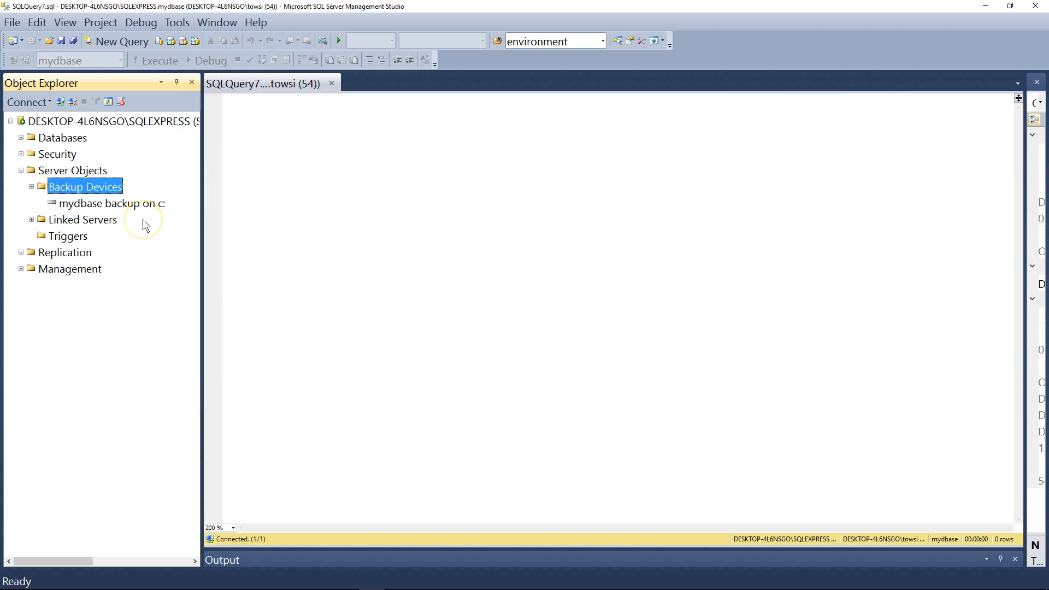
# Start a database backup from the "mydbase backup on c:" device and choose mydbase as the source database.
pyautogui.click(97, 203)
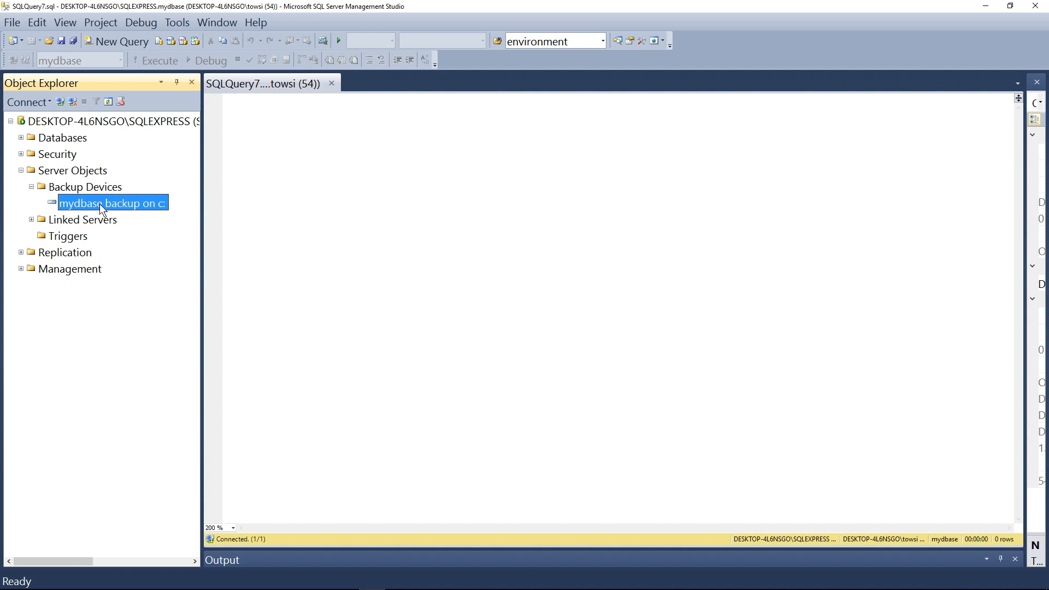
pyautogui.rightClick(144, 202)
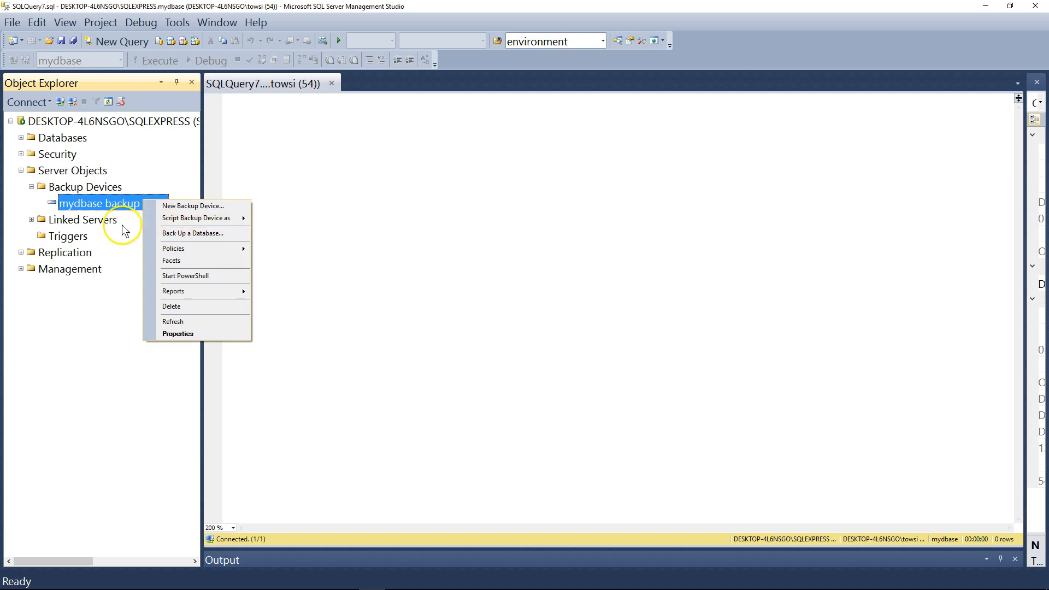
pyautogui.click(122, 225)
pyautogui.rightClick(135, 202)
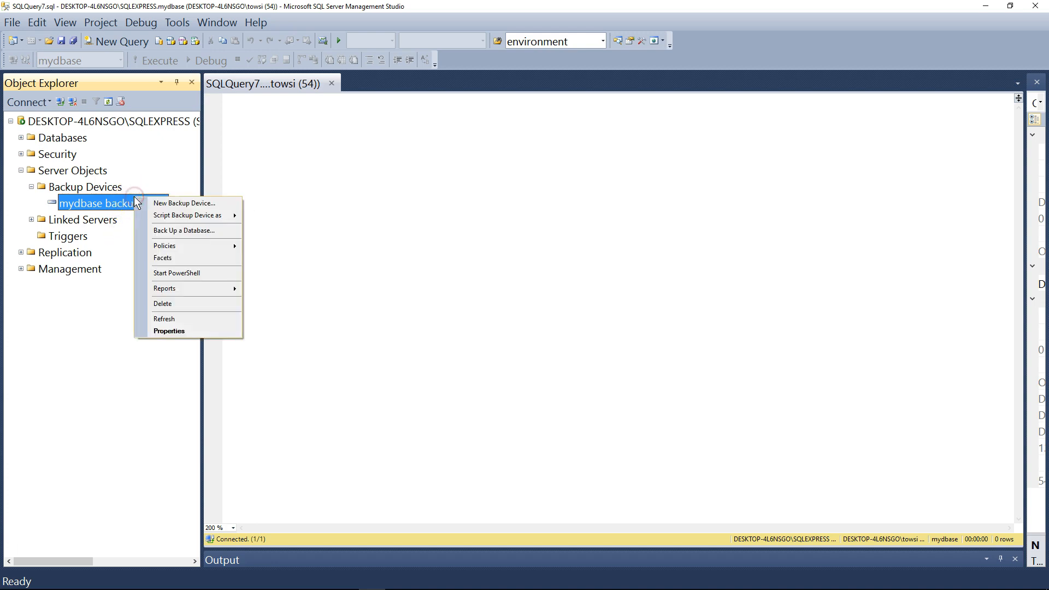
pyautogui.click(199, 232)
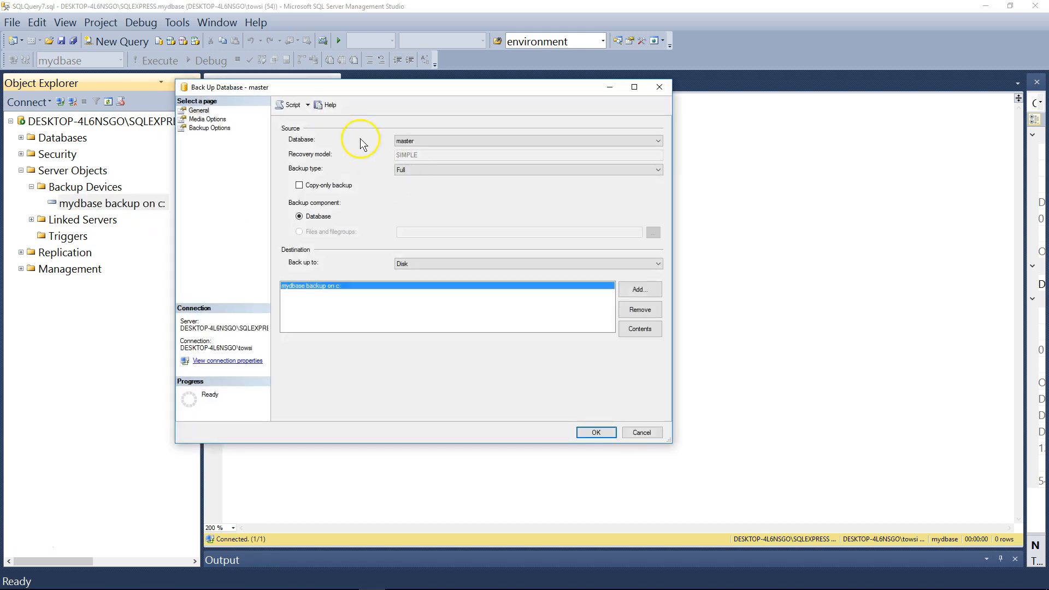
pyautogui.moveTo(374, 87); pyautogui.dragTo(373, 80)
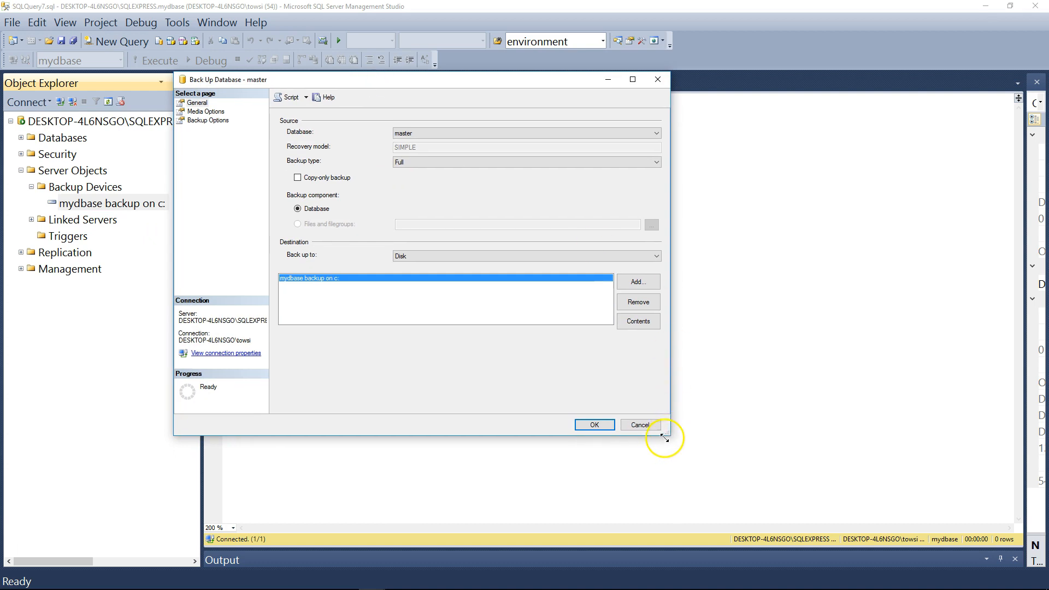
pyautogui.moveTo(668, 433); pyautogui.dragTo(709, 485)
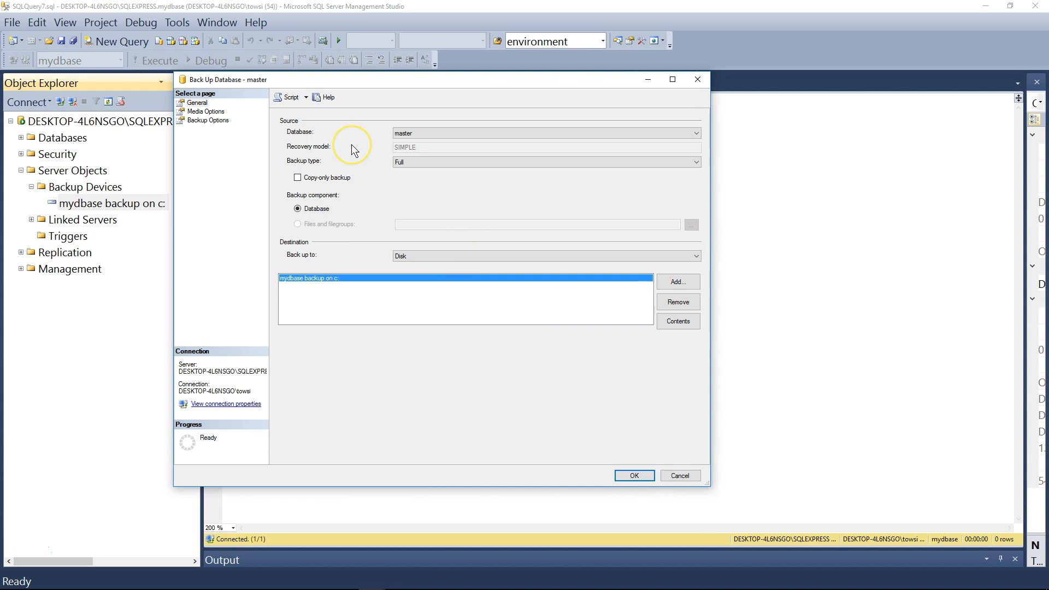
pyautogui.click(422, 133)
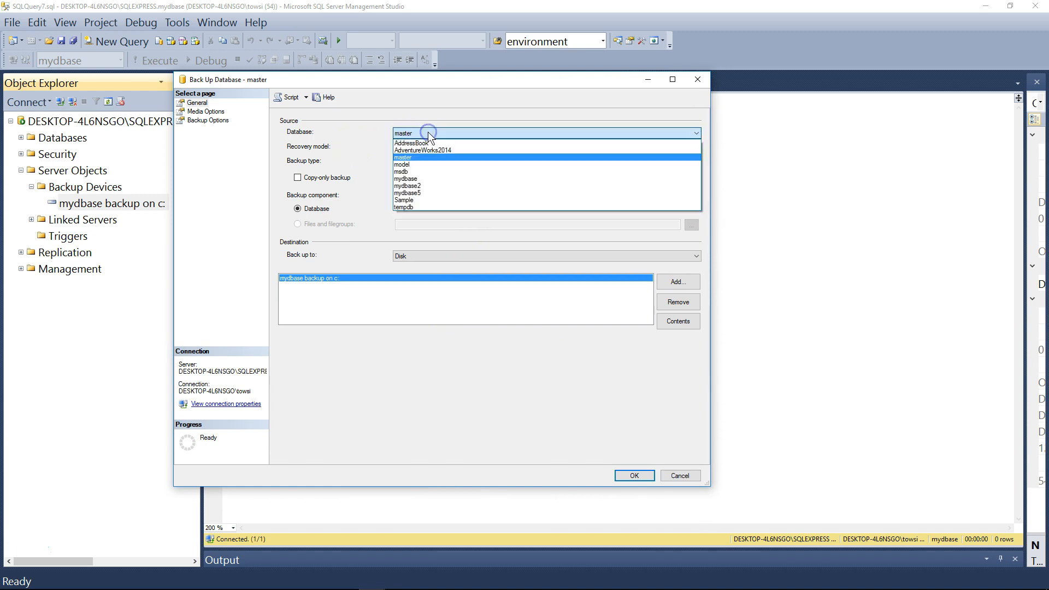
pyautogui.click(413, 178)
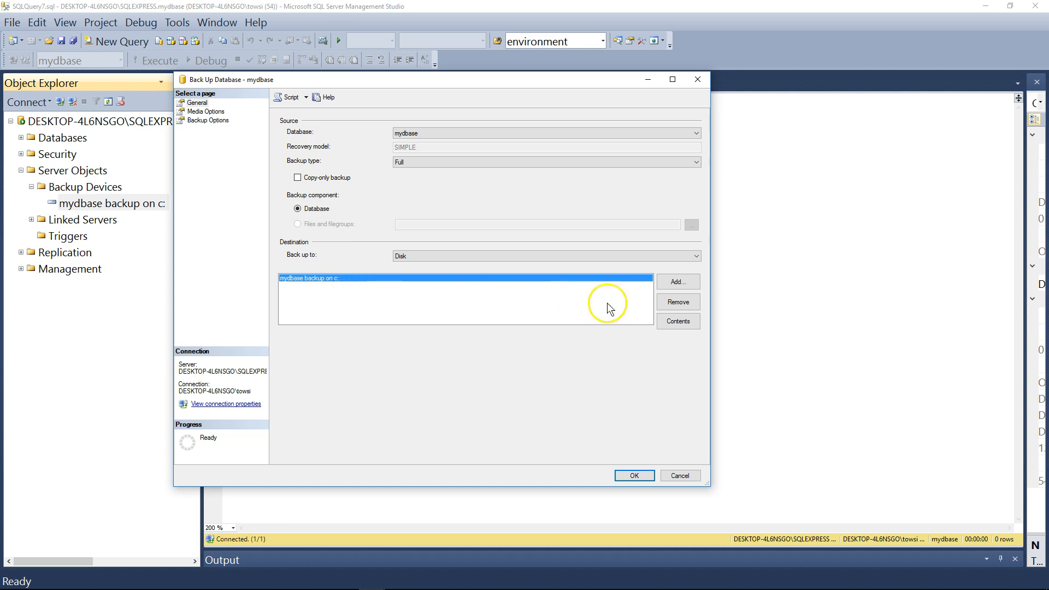
# Remove the listed backup destination and add the backup device "mydbase backup on c:" as the destination again.
pyautogui.click(678, 305)
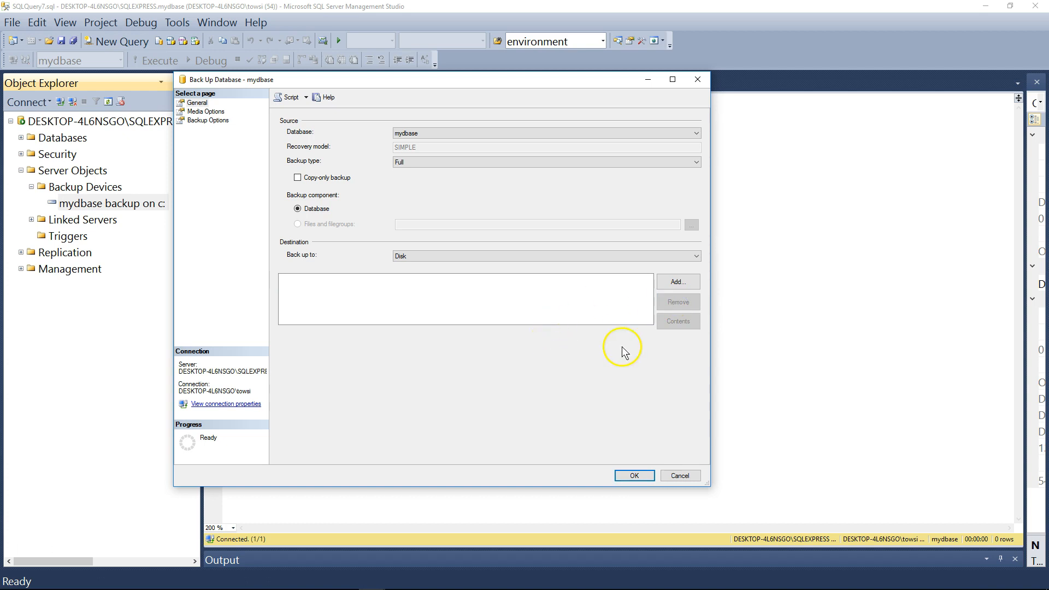
pyautogui.click(678, 282)
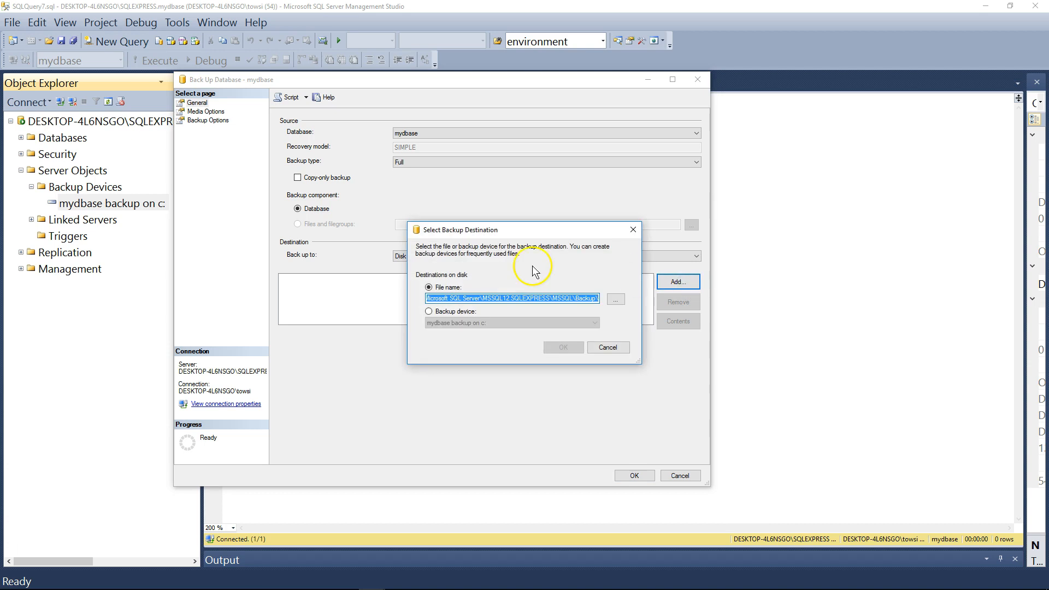
pyautogui.moveTo(520, 229); pyautogui.dragTo(405, 57)
pyautogui.click(314, 140)
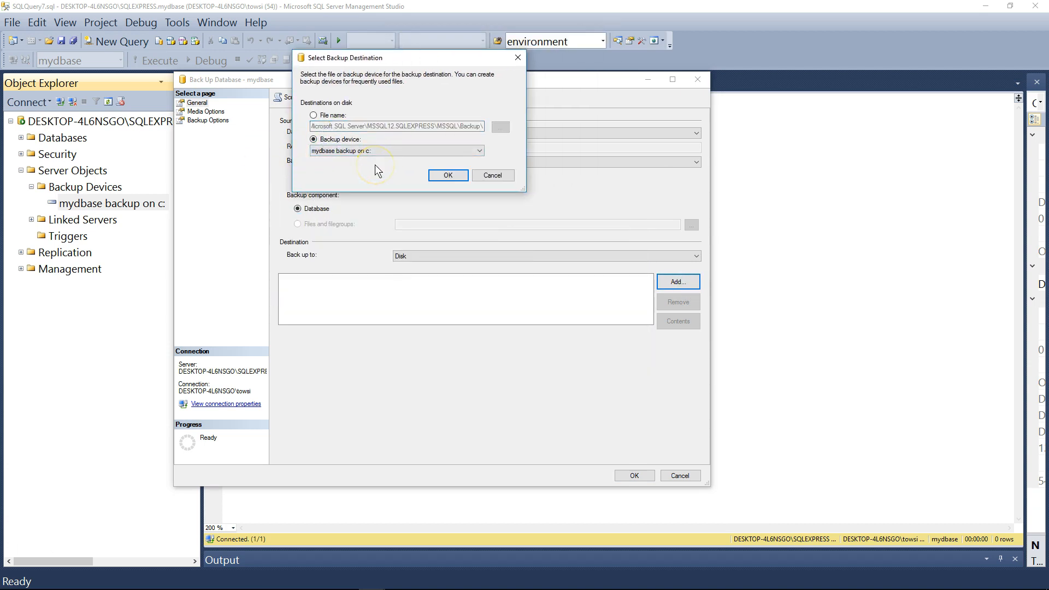
pyautogui.click(461, 152)
pyautogui.click(460, 157)
pyautogui.click(447, 176)
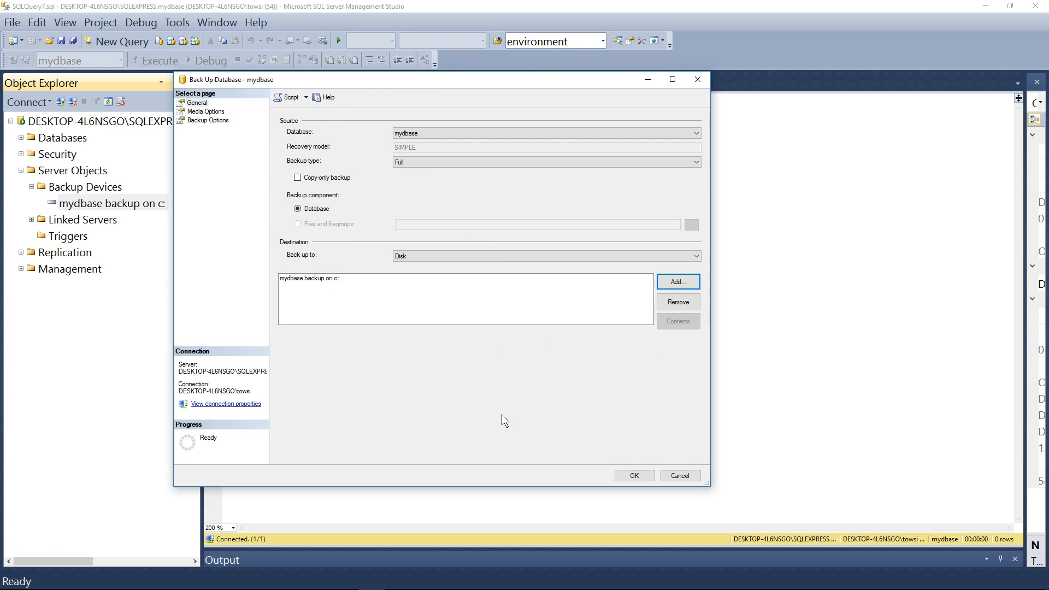
# Turn on verifying the backup when finished and name the backup set "Mydbase Full Backup".
pyautogui.click(213, 112)
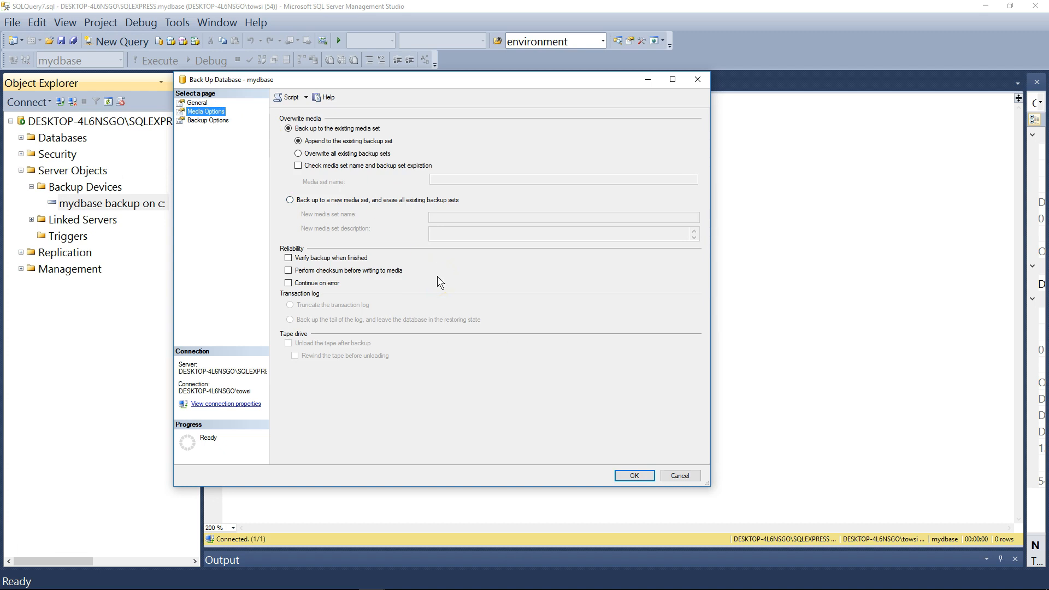
pyautogui.click(322, 258)
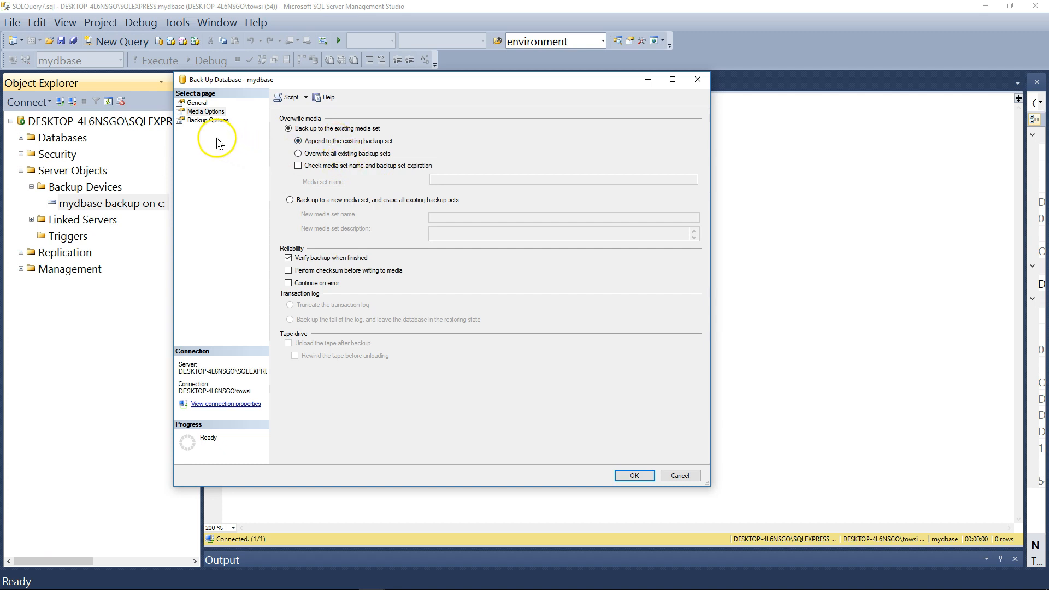
pyautogui.click(197, 120)
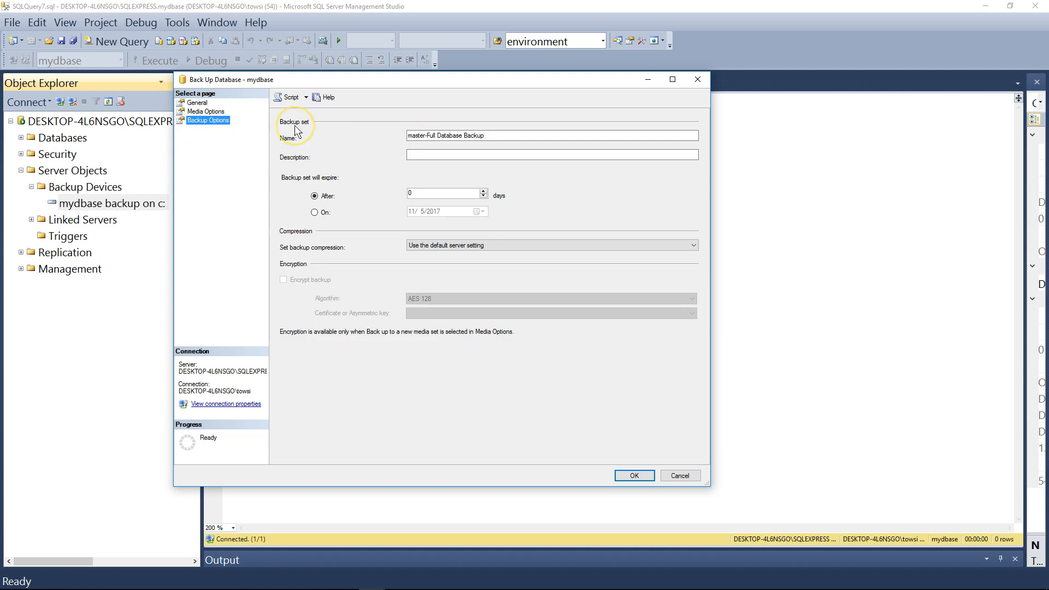
pyautogui.click(432, 136)
pyautogui.moveTo(496, 136); pyautogui.dragTo(360, 156)
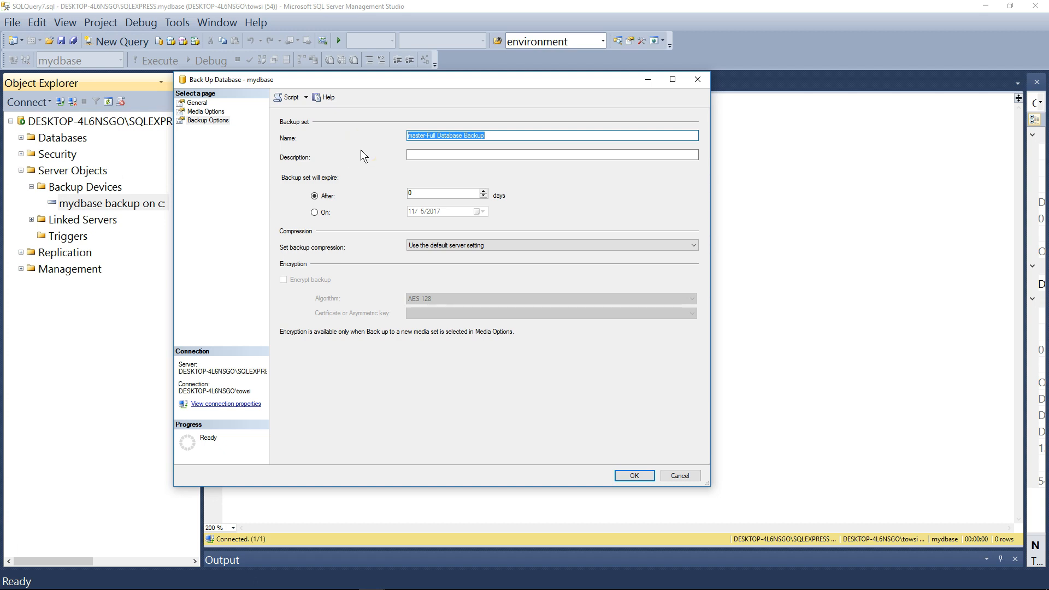
pyautogui.write('Mydbae Full Backup')
pyautogui.click(422, 135)
pyautogui.write('s')
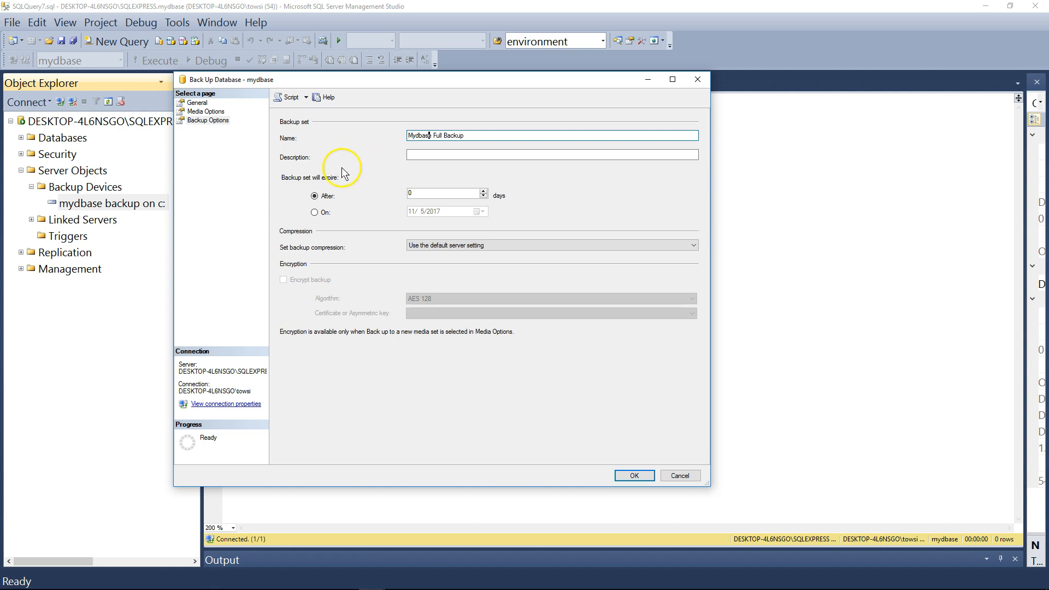
pyautogui.click(423, 158)
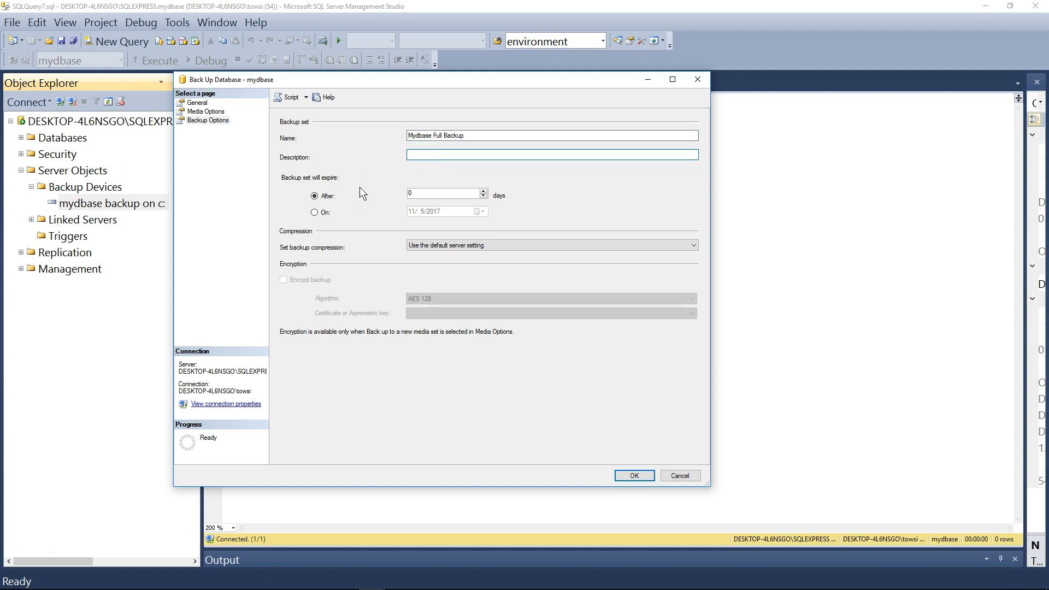
pyautogui.click(326, 213)
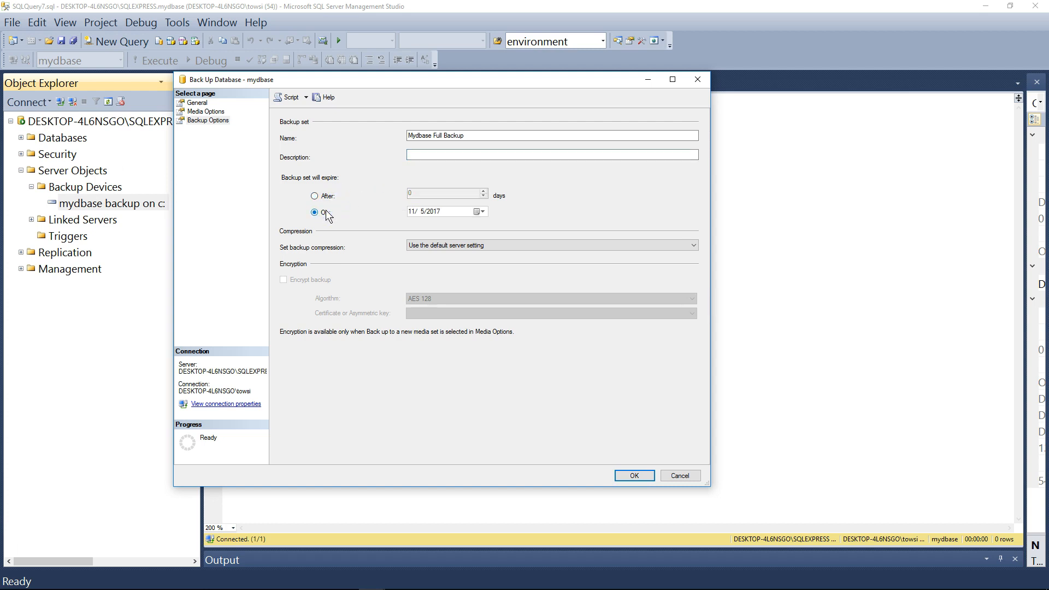
pyautogui.click(314, 196)
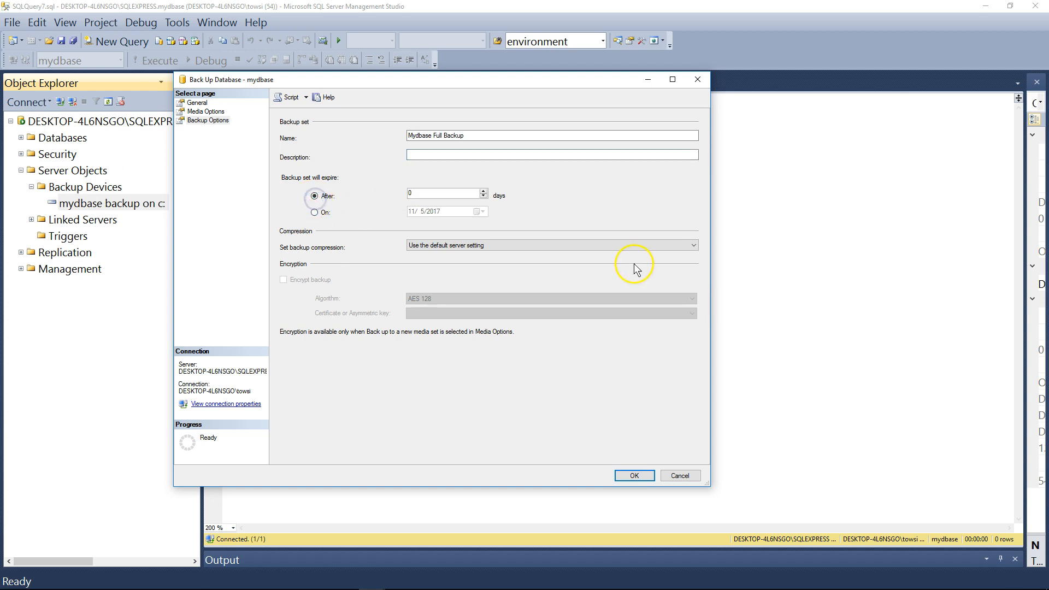
# Try to run the mydbase full backup with compression set to "Compress backup".
pyautogui.click(681, 246)
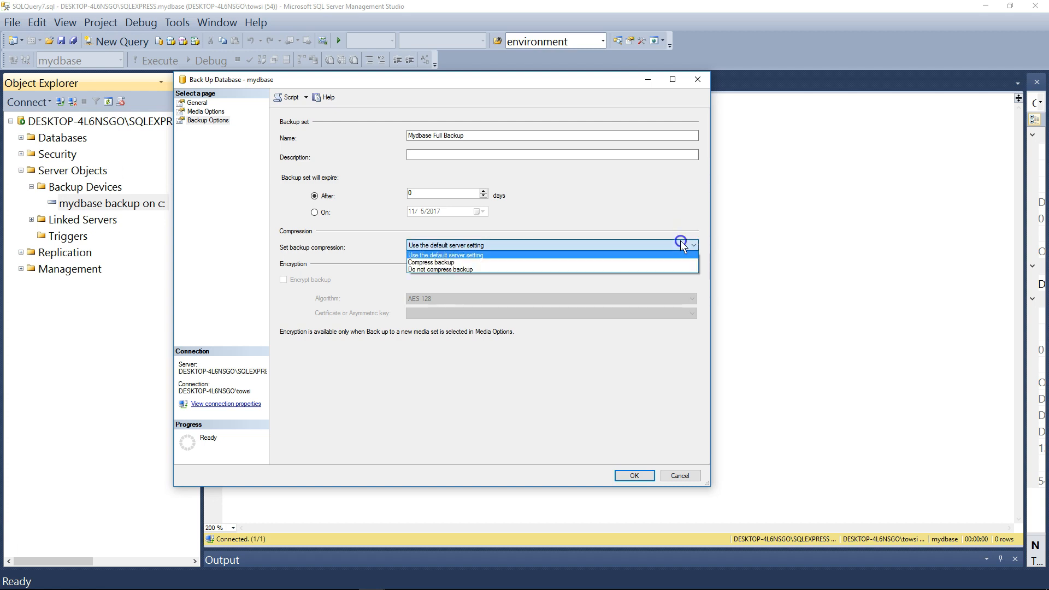
pyautogui.click(631, 264)
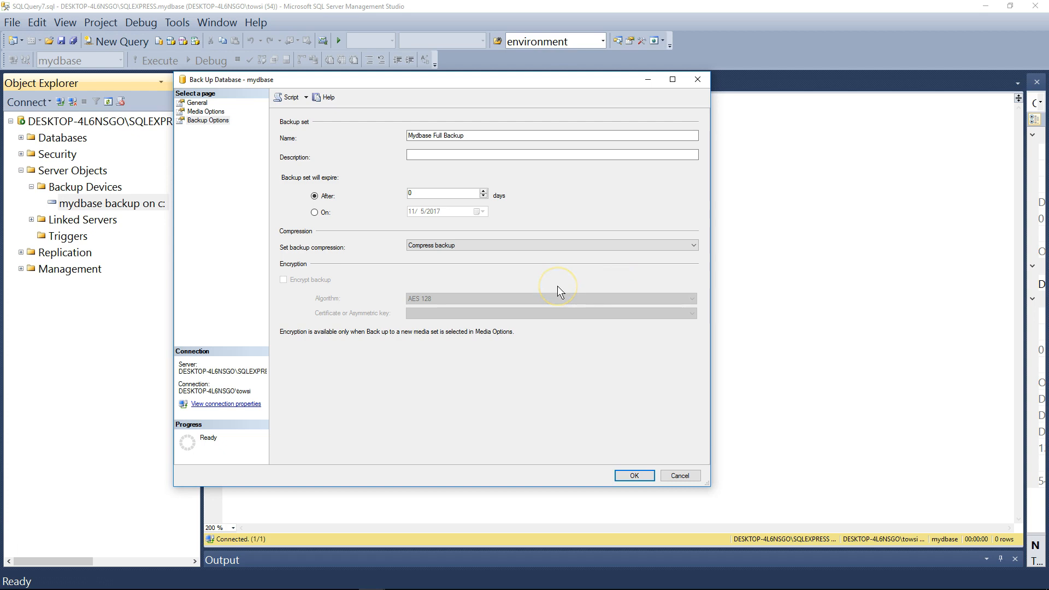
pyautogui.click(506, 243)
pyautogui.click(488, 271)
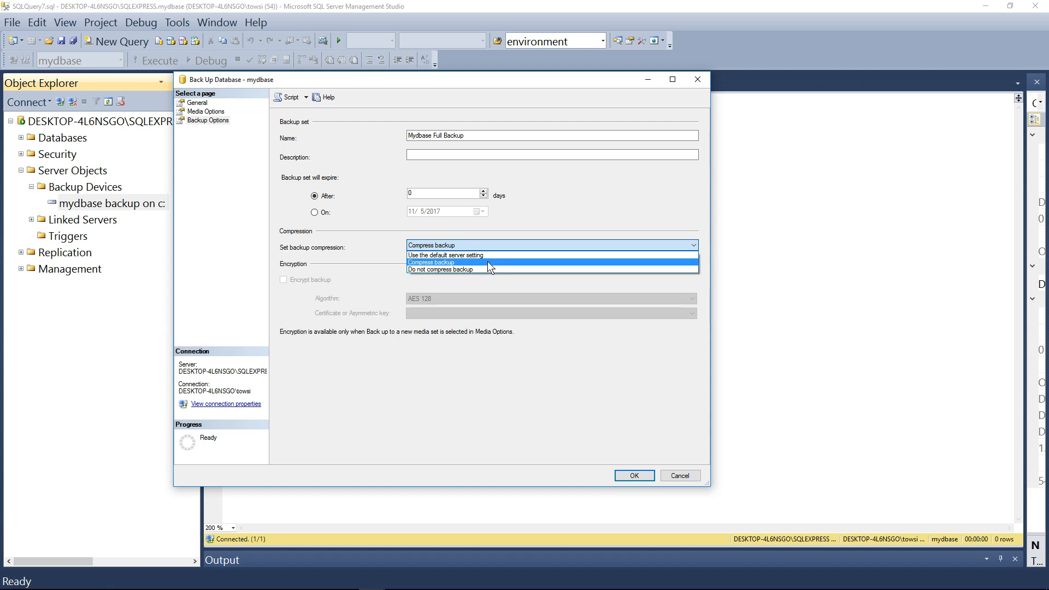
pyautogui.click(488, 262)
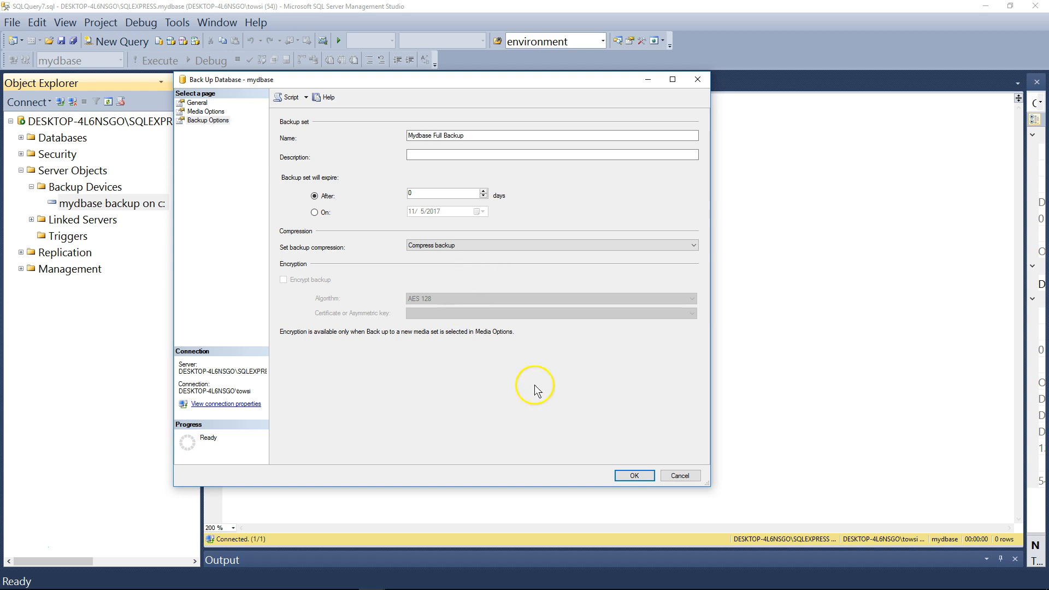
pyautogui.click(634, 475)
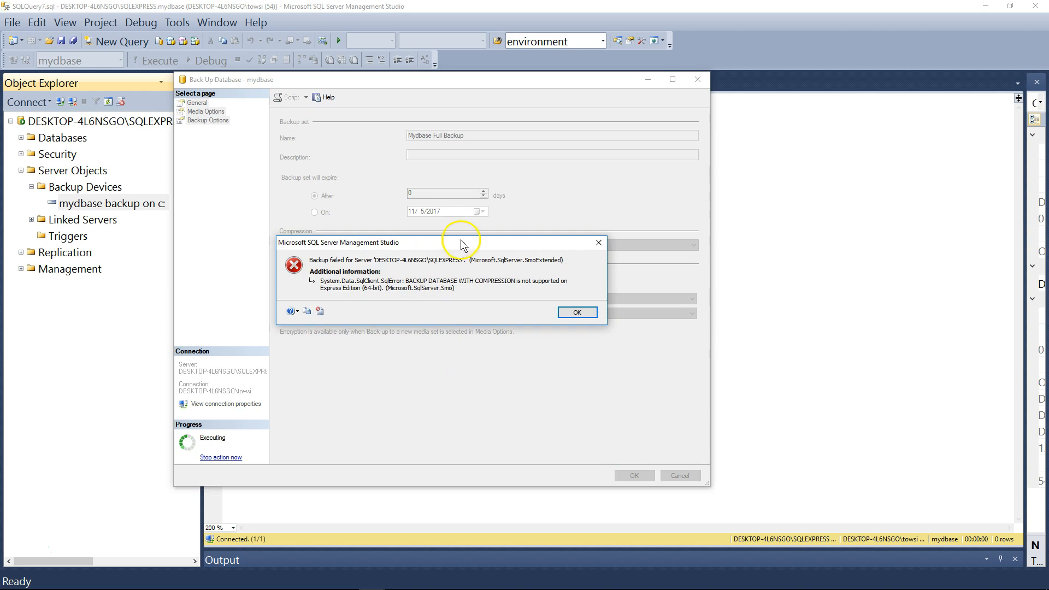
pyautogui.moveTo(460, 242); pyautogui.dragTo(463, 178)
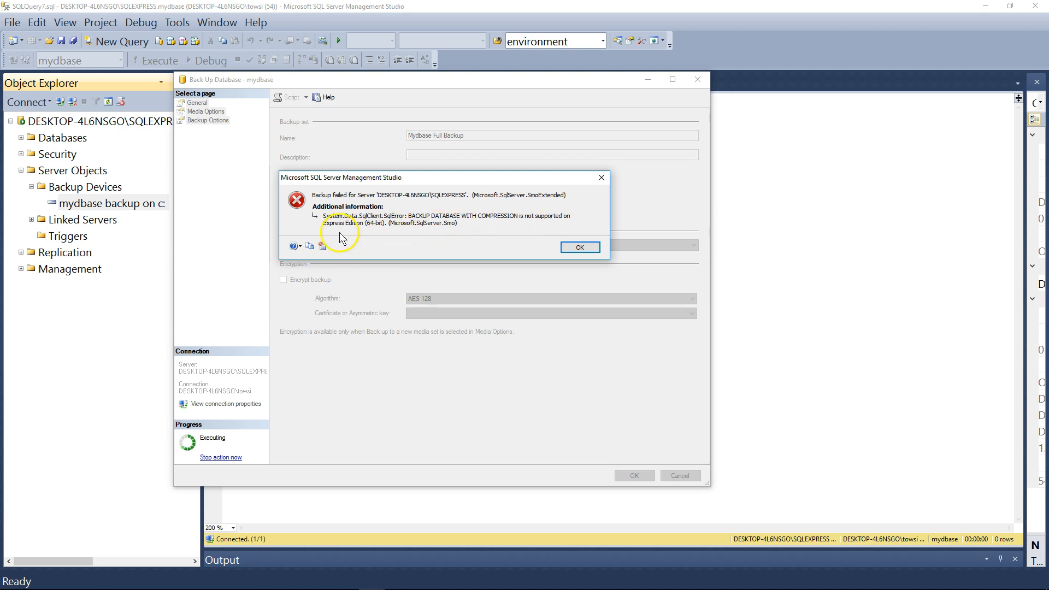
pyautogui.click(578, 247)
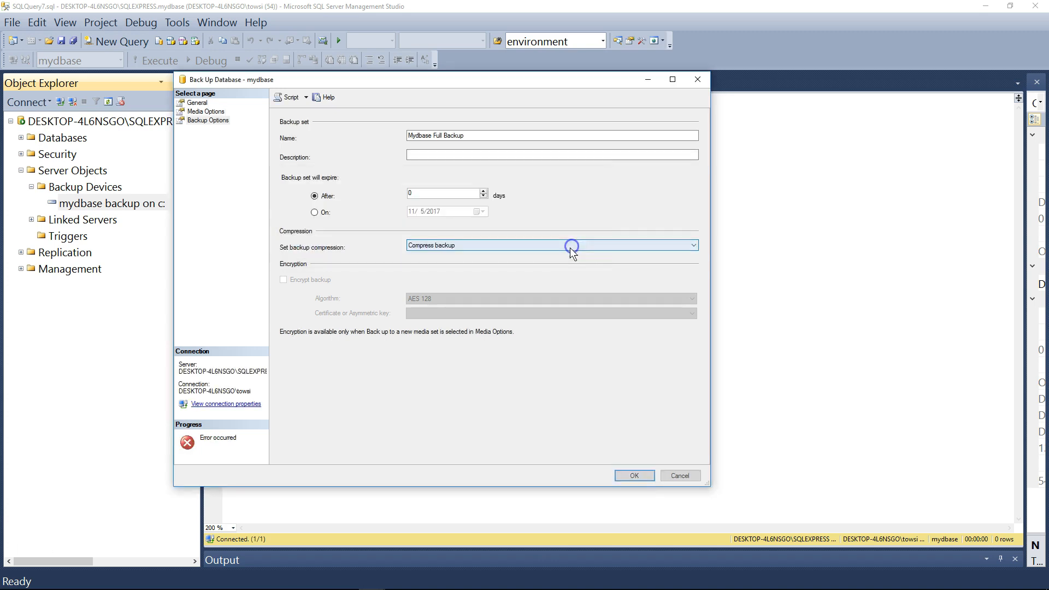
# Set the backup compression to "Use the default server setting" and run the mydbase backup.
pyautogui.click(465, 244)
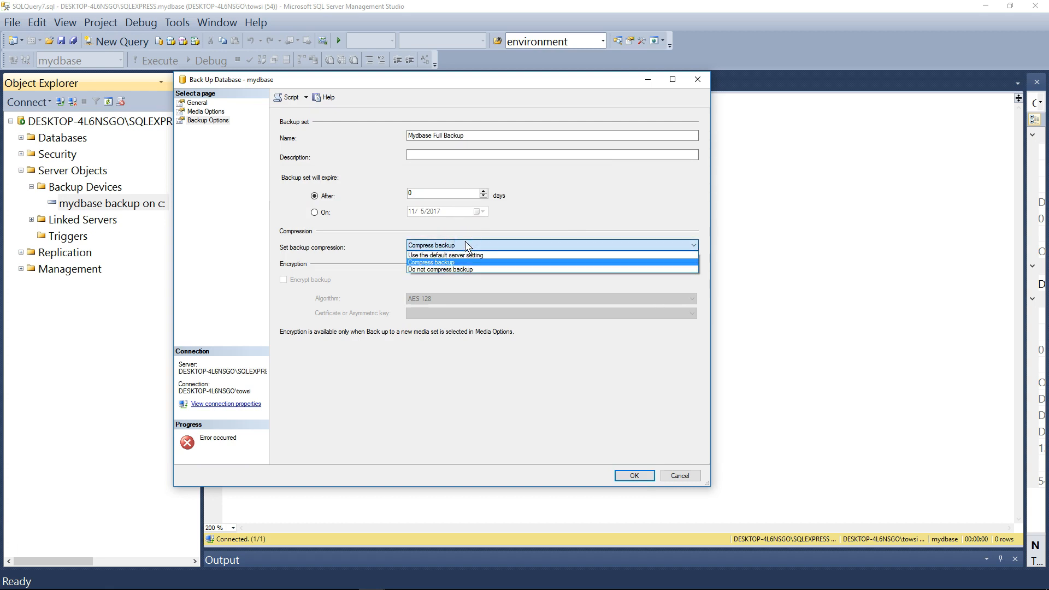
pyautogui.click(491, 255)
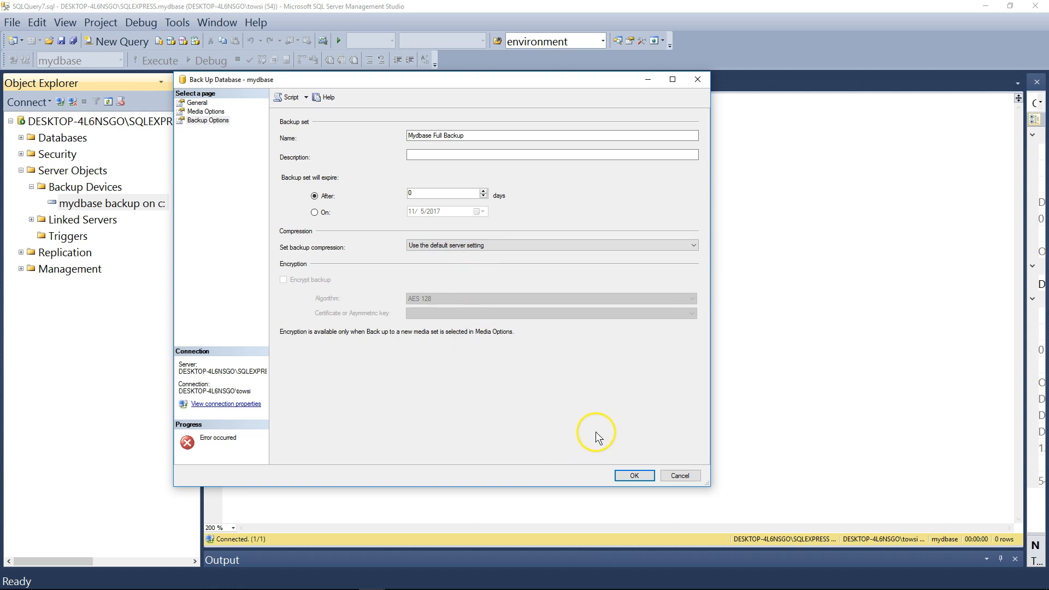
pyautogui.click(634, 475)
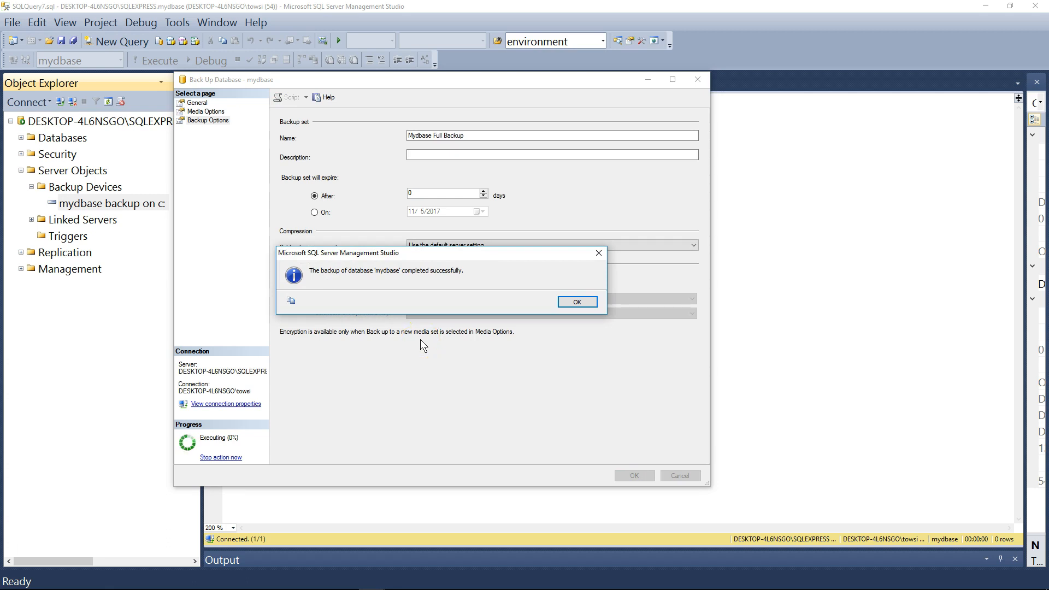
pyautogui.click(577, 301)
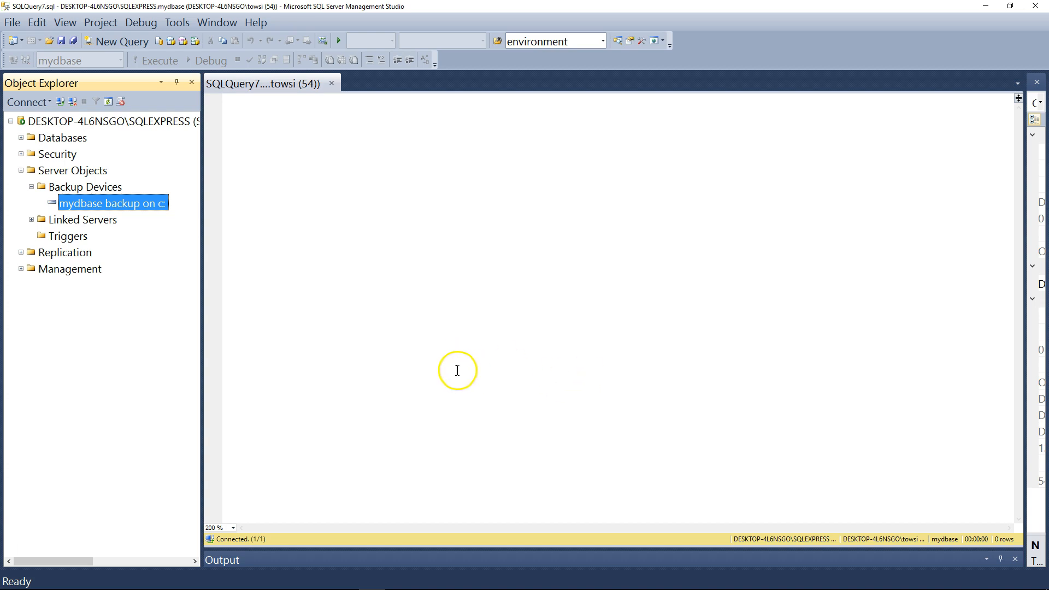
# Collapse the Server Objects folder, then start a database restore with a device as its source.
pyautogui.click(98, 204)
pyautogui.click(20, 170)
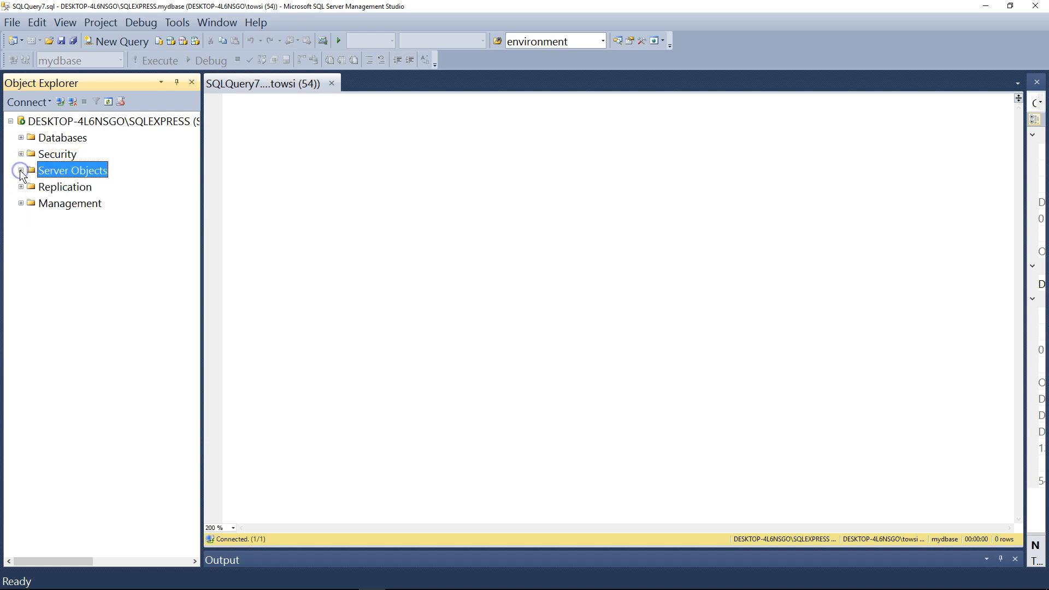
pyautogui.rightClick(66, 138)
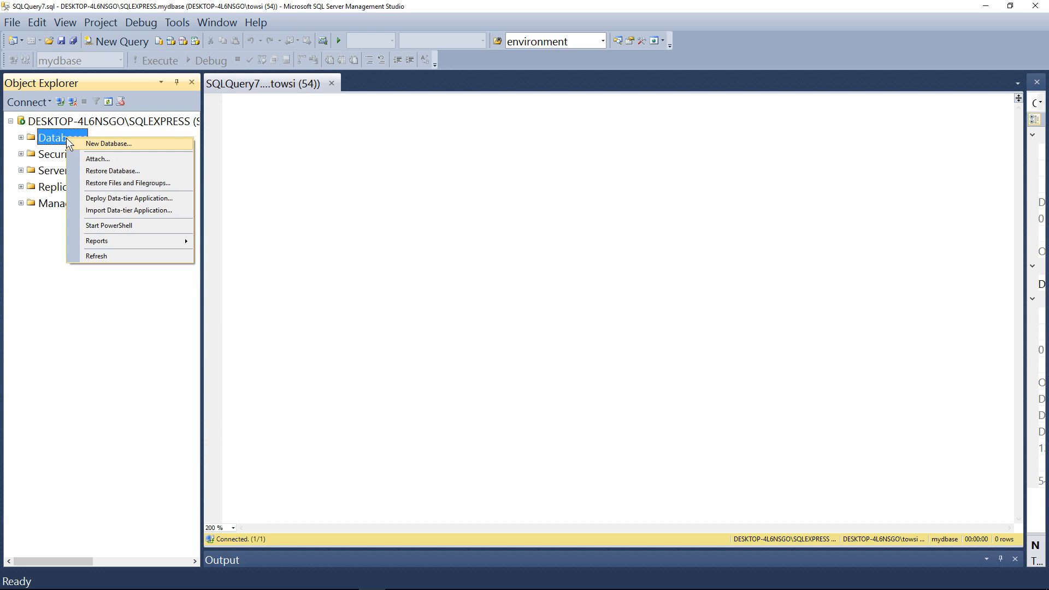
pyautogui.click(148, 170)
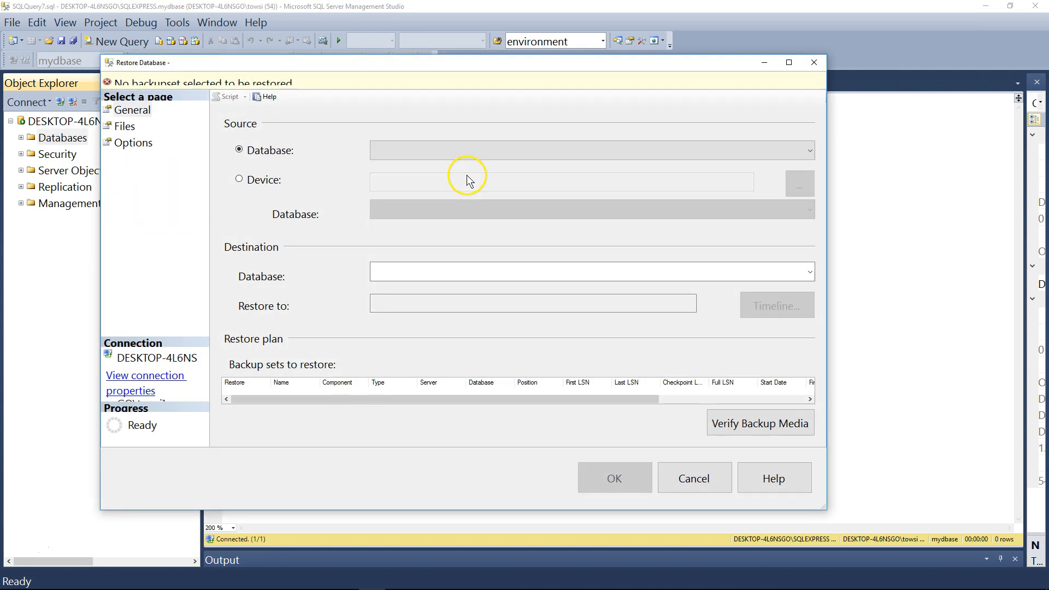
pyautogui.click(254, 179)
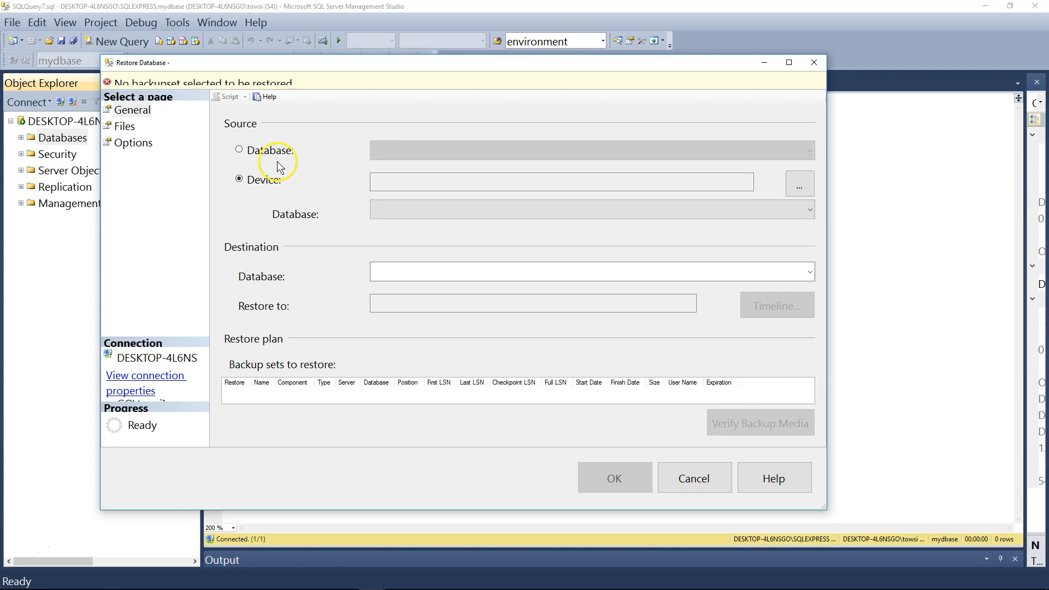
pyautogui.click(270, 150)
pyautogui.click(436, 150)
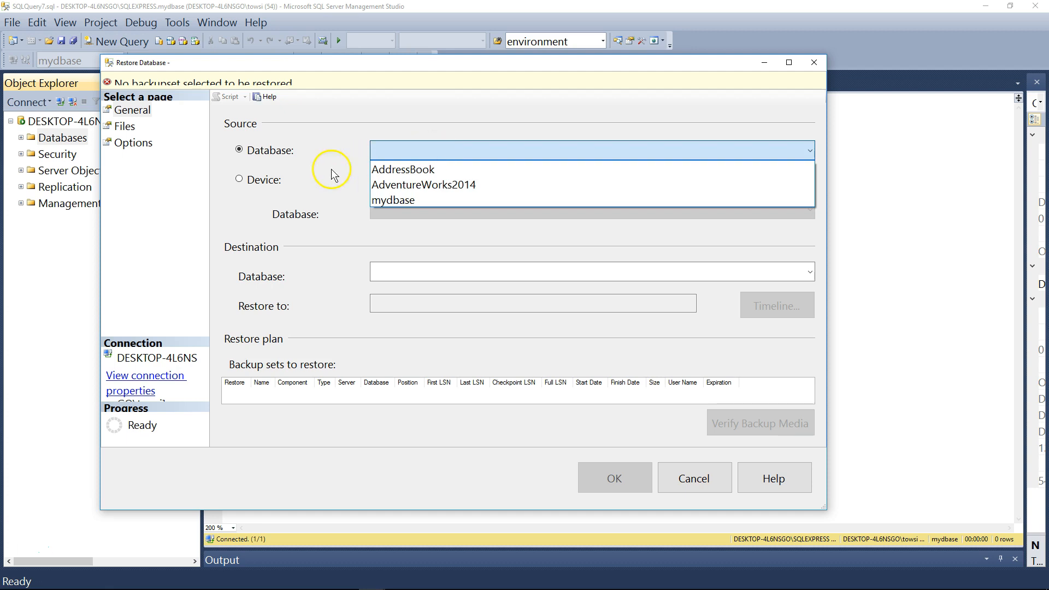
pyautogui.click(267, 180)
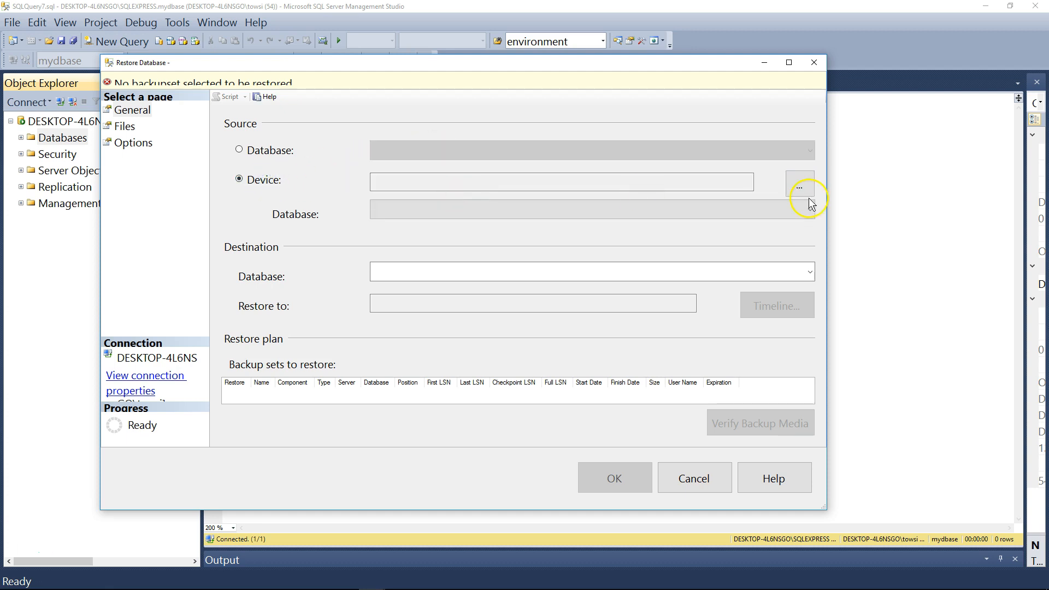
# Add the backup device "mydbase backup on c:" as the restore source and verify the backup media.
pyautogui.click(800, 182)
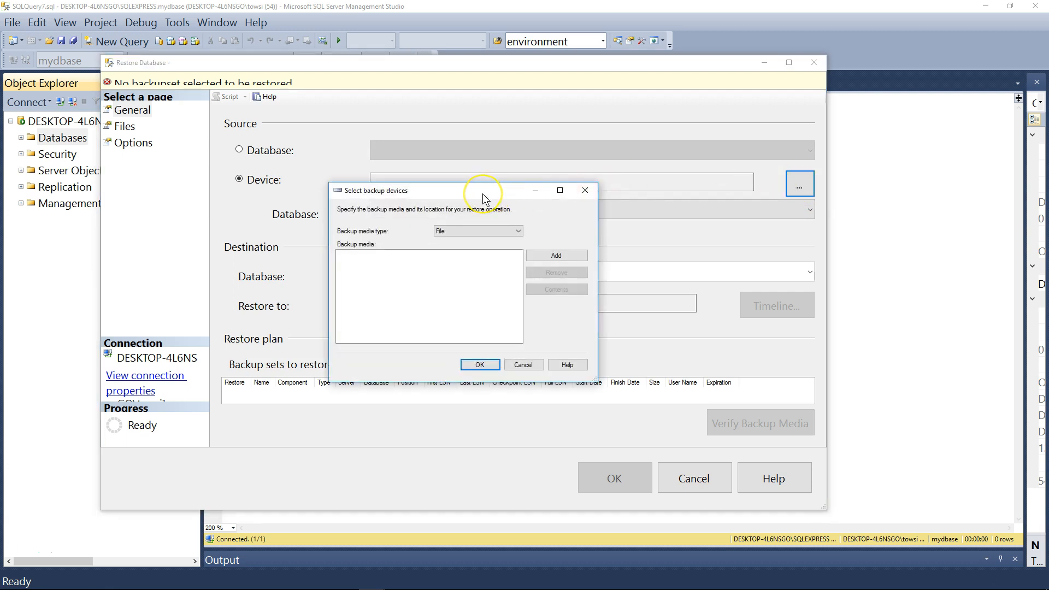
pyautogui.moveTo(483, 193); pyautogui.dragTo(466, 144)
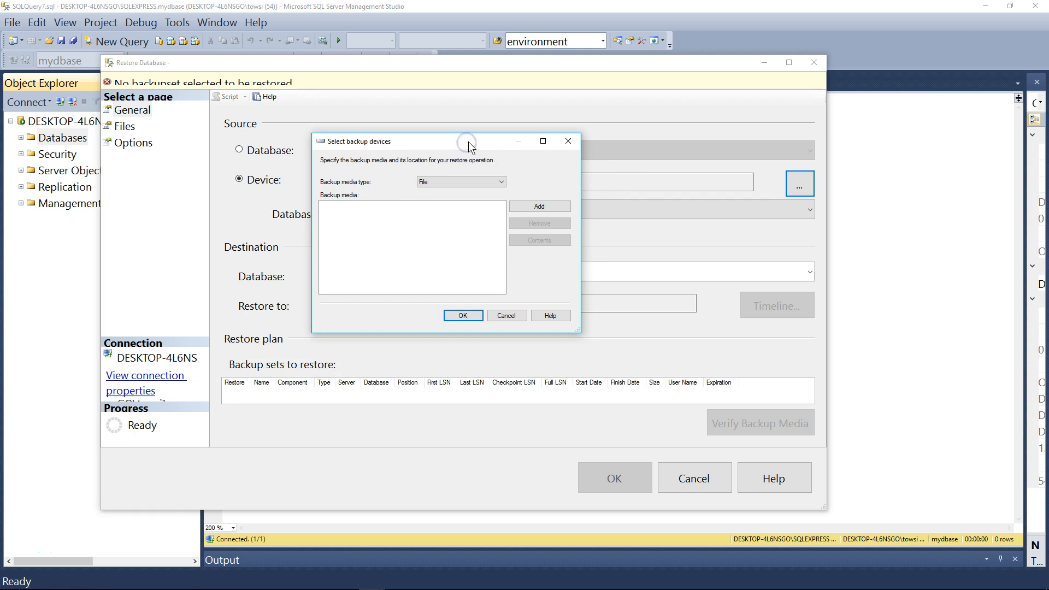
pyautogui.click(493, 180)
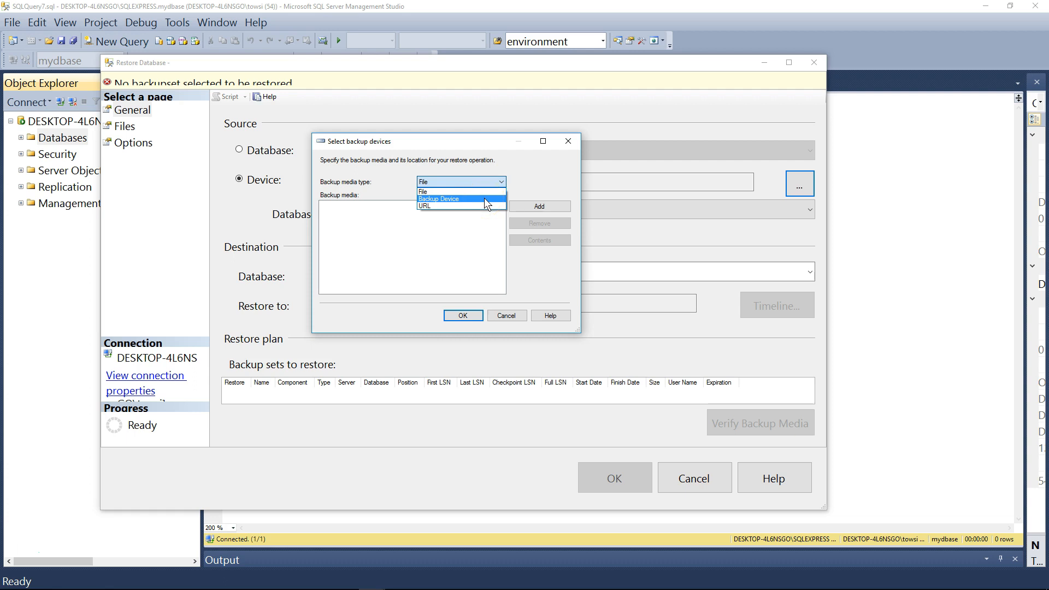
pyautogui.click(484, 198)
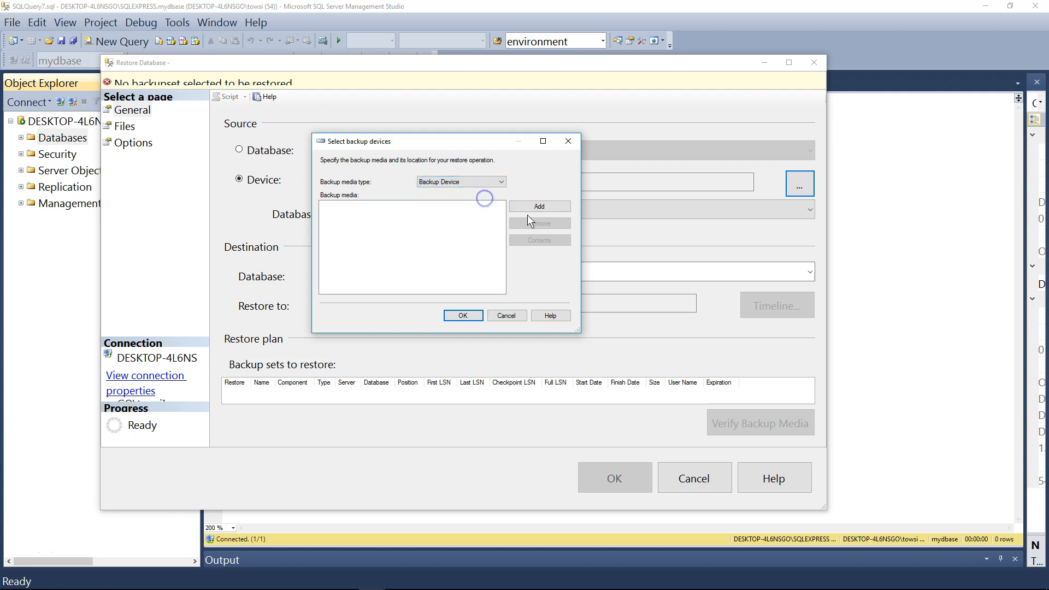
pyautogui.click(541, 206)
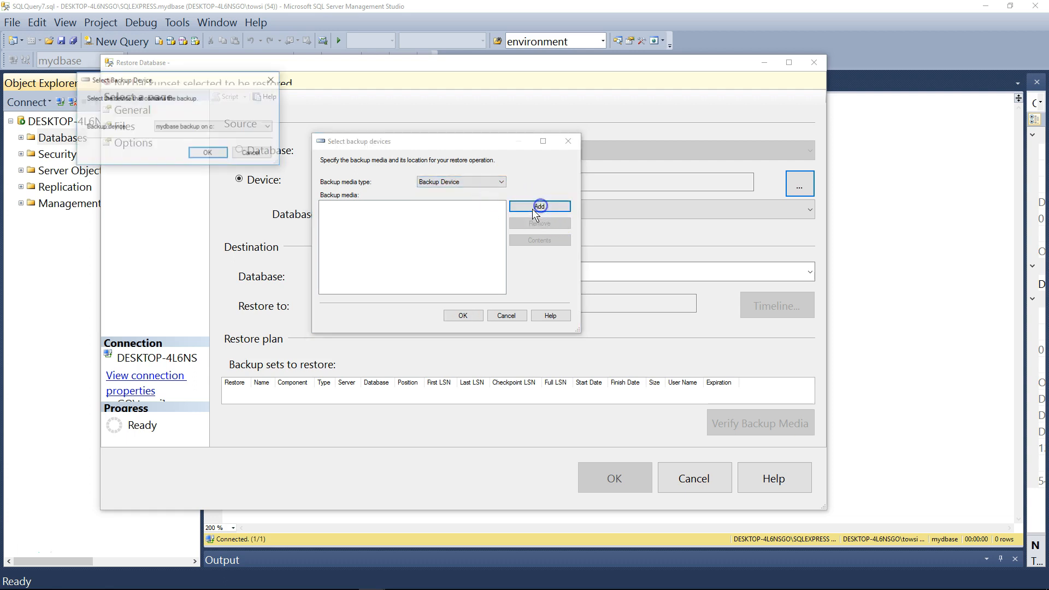
pyautogui.moveTo(208, 69); pyautogui.dragTo(466, 228)
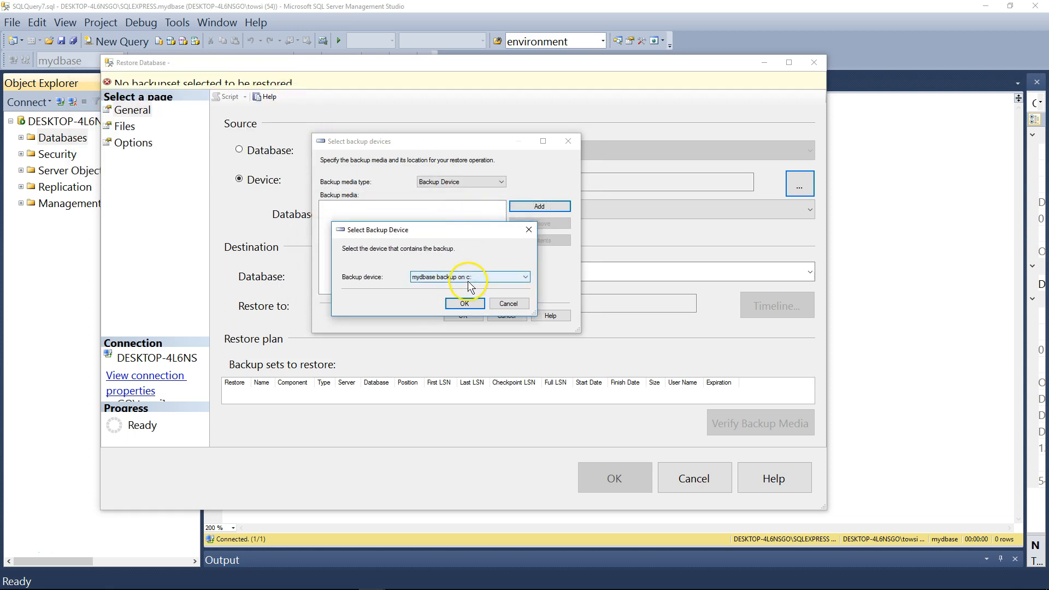
pyautogui.click(464, 303)
pyautogui.click(355, 203)
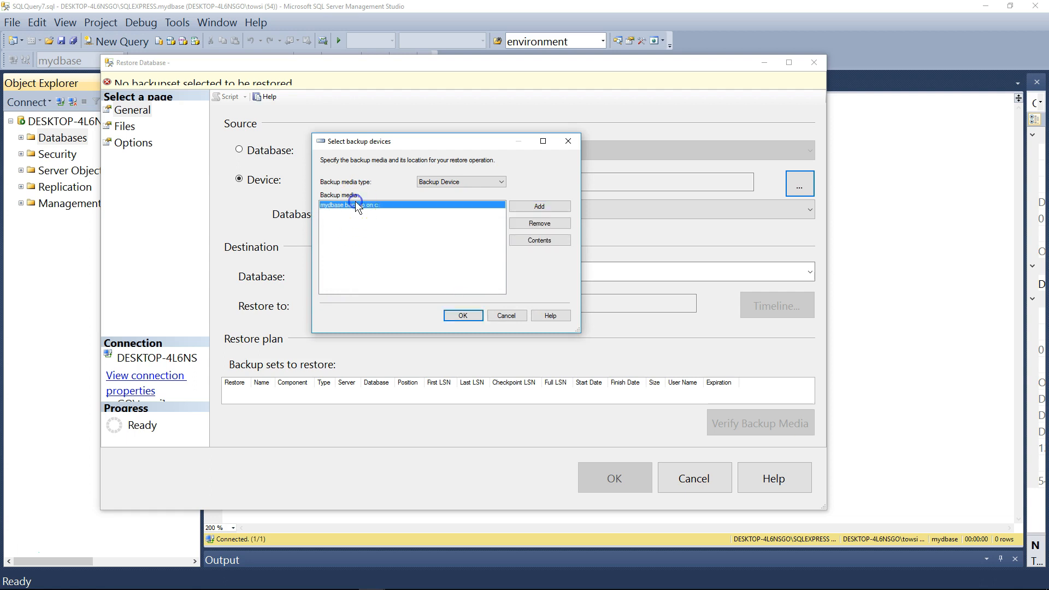
pyautogui.click(463, 315)
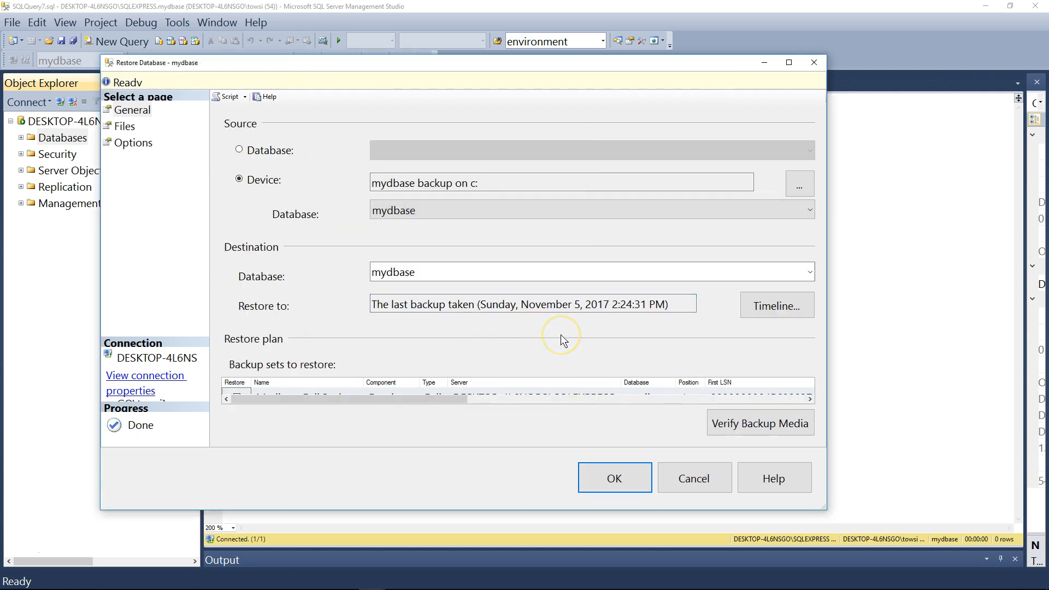
pyautogui.click(776, 424)
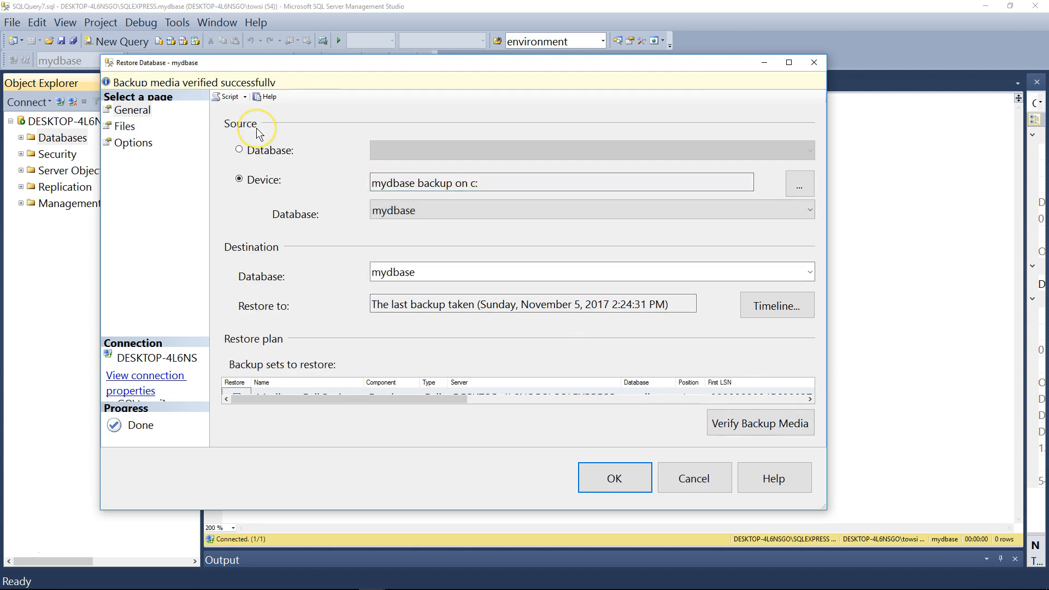
# Examine the full original and restore-as paths of the mydbase data and log files in the restore's file settings.
pyautogui.moveTo(271, 62); pyautogui.dragTo(314, 64)
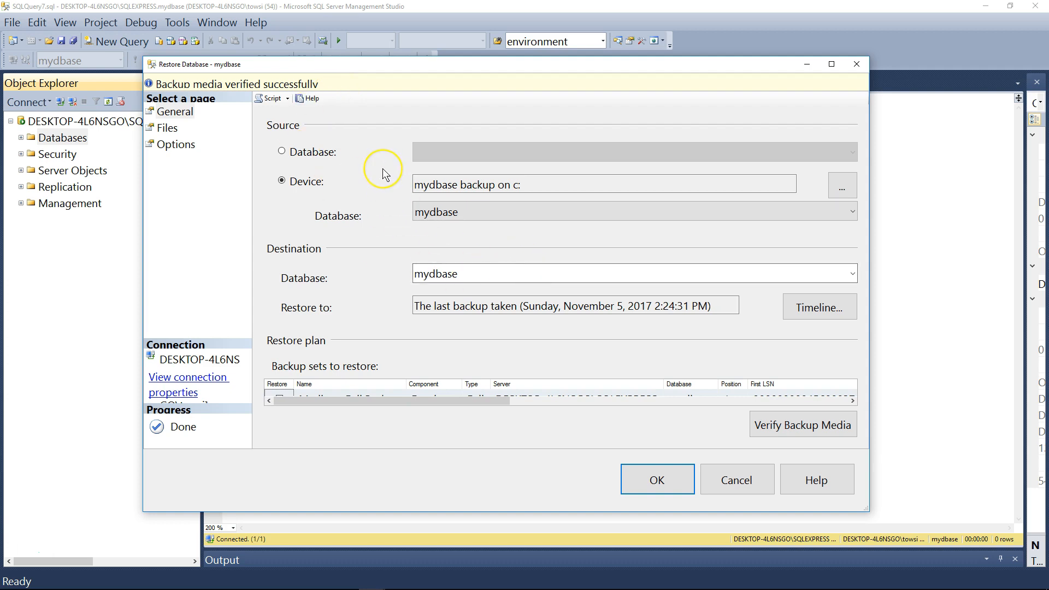
pyautogui.click(168, 129)
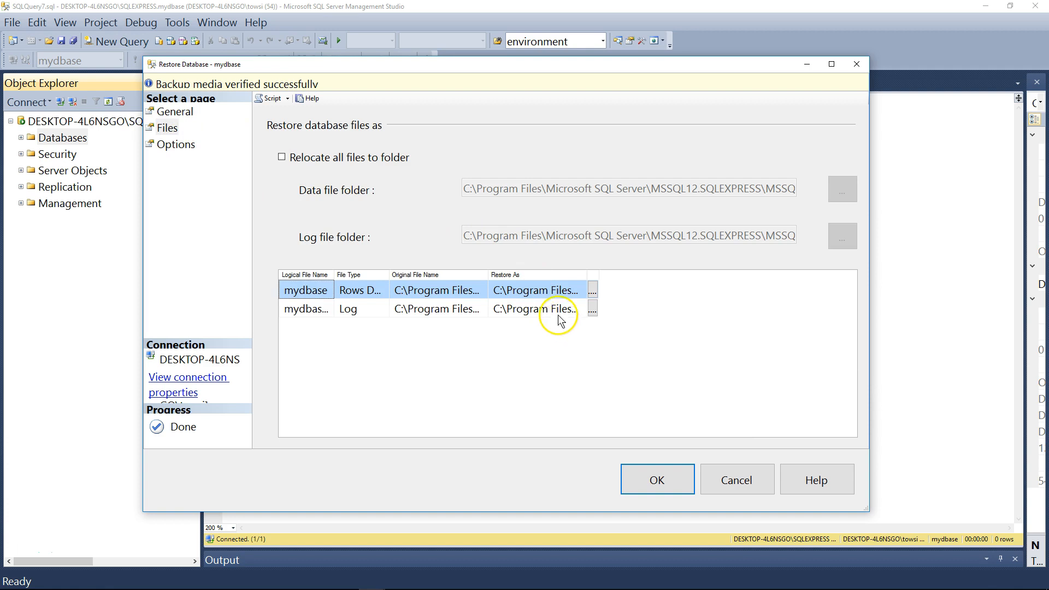
pyautogui.moveTo(335, 63); pyautogui.dragTo(322, 52)
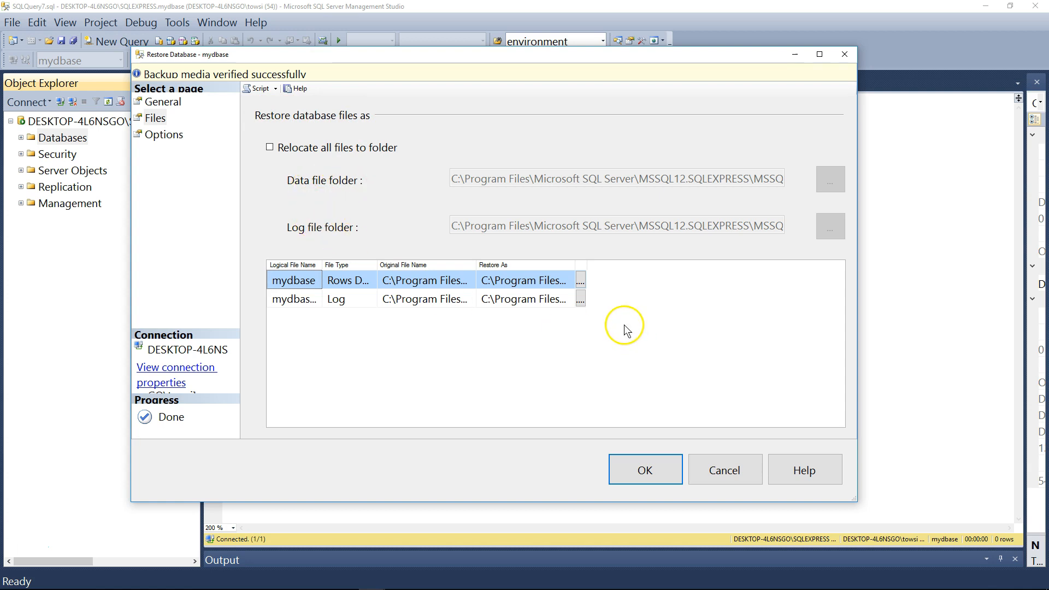
pyautogui.doubleClick(575, 265)
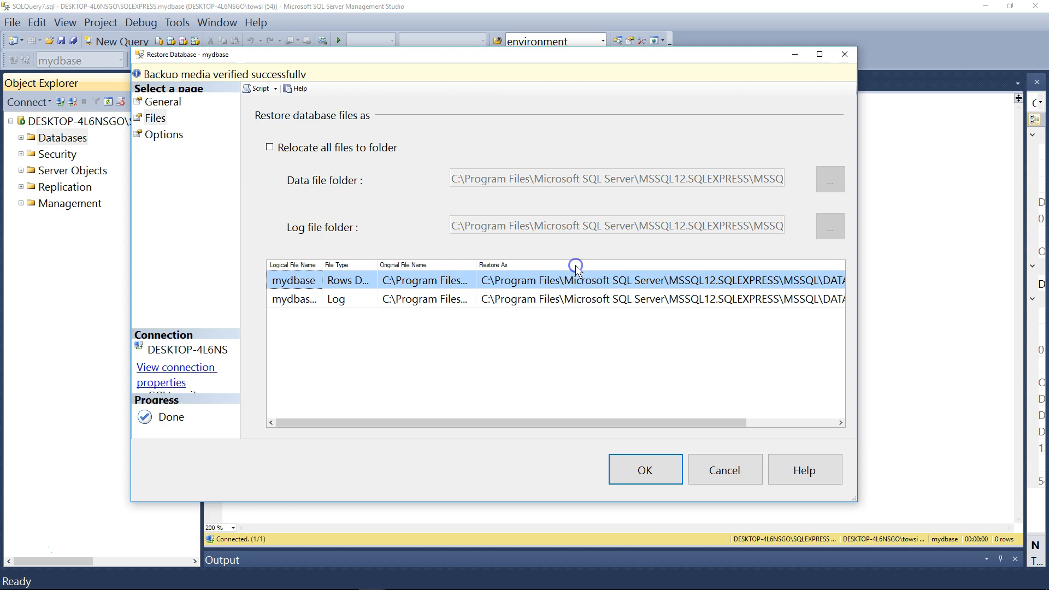
pyautogui.doubleClick(321, 264)
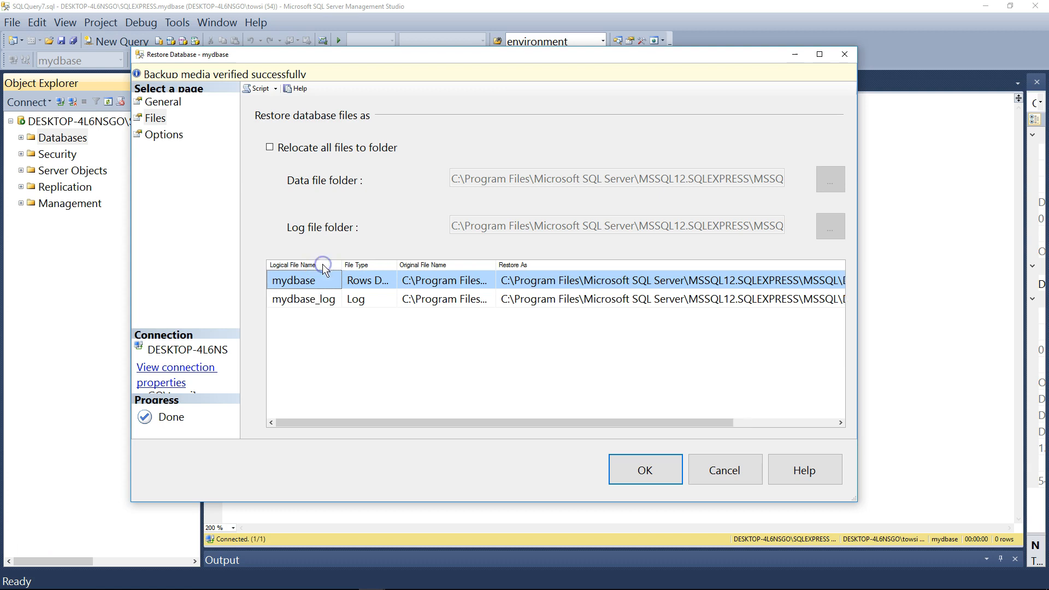
pyautogui.doubleClick(397, 265)
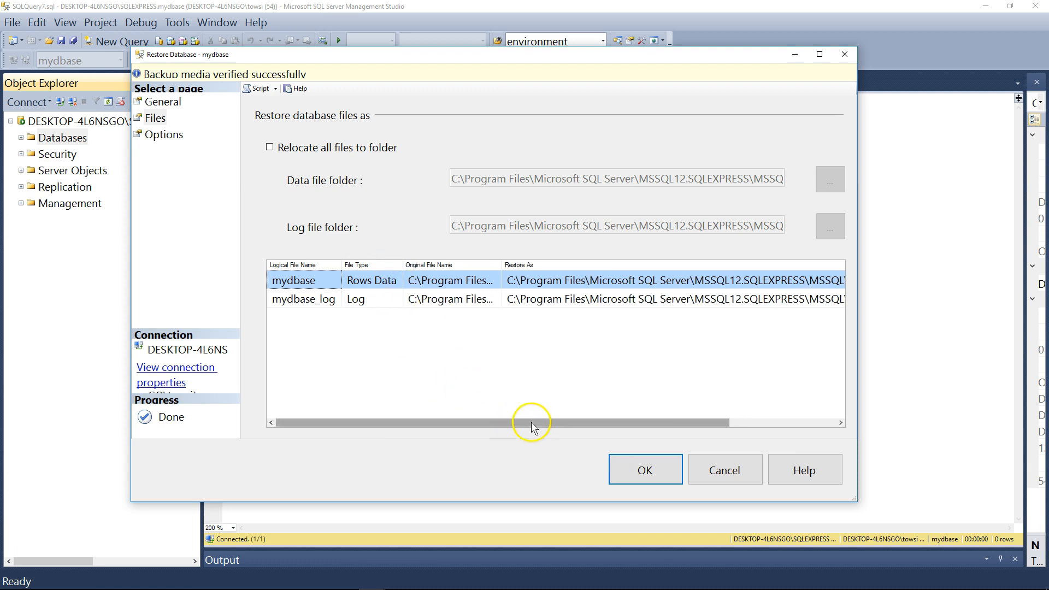
pyautogui.moveTo(533, 423); pyautogui.dragTo(621, 421)
pyautogui.doubleClick(386, 265)
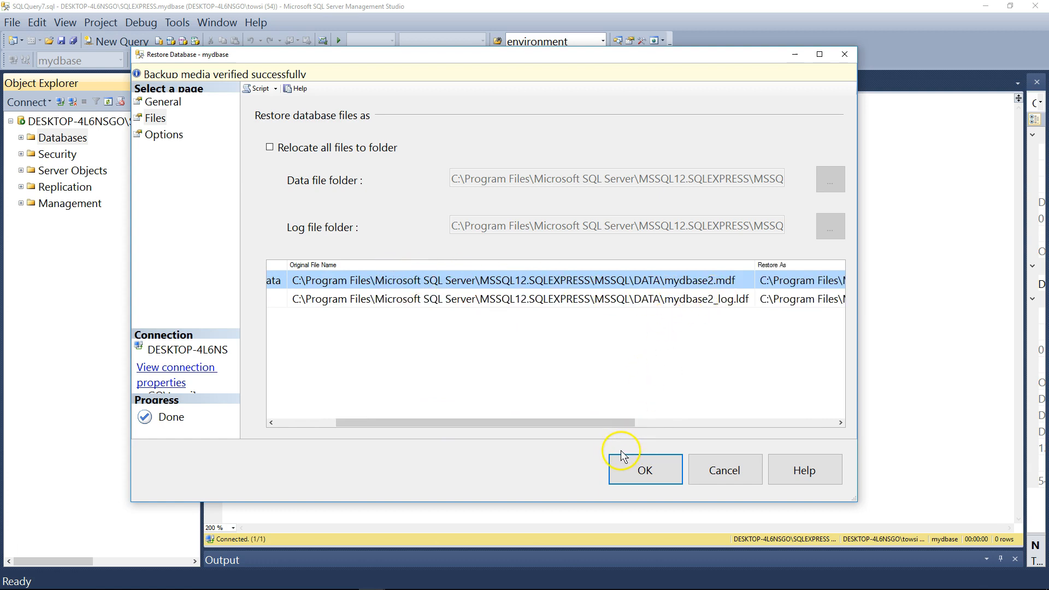
pyautogui.moveTo(603, 428); pyautogui.dragTo(826, 414)
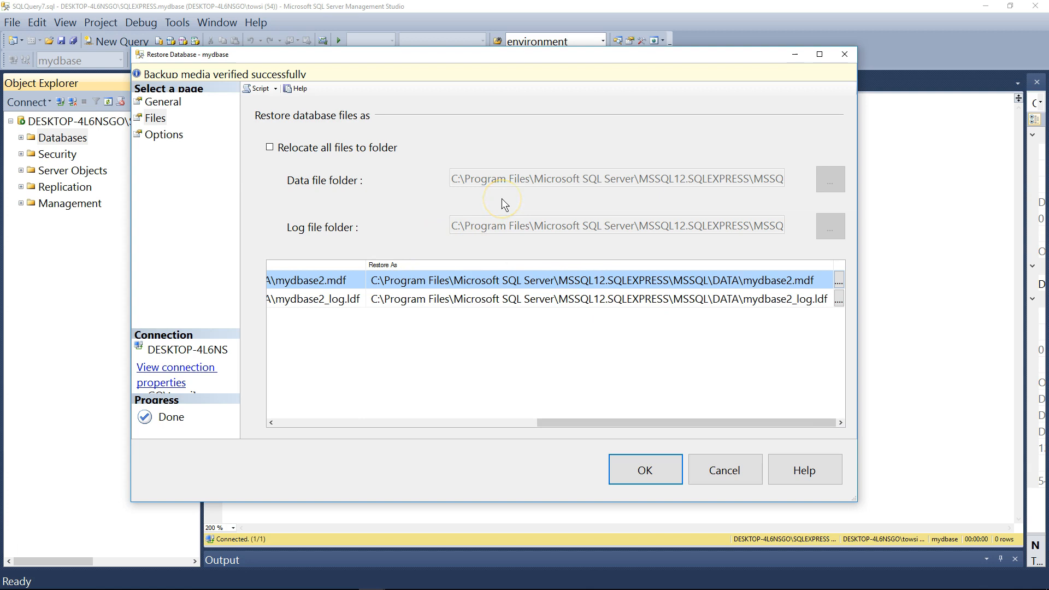
# Try to restore the backup to mydbase with the recovery state RESTORE WITH RECOVERY after checking the data file location.
pyautogui.click(840, 279)
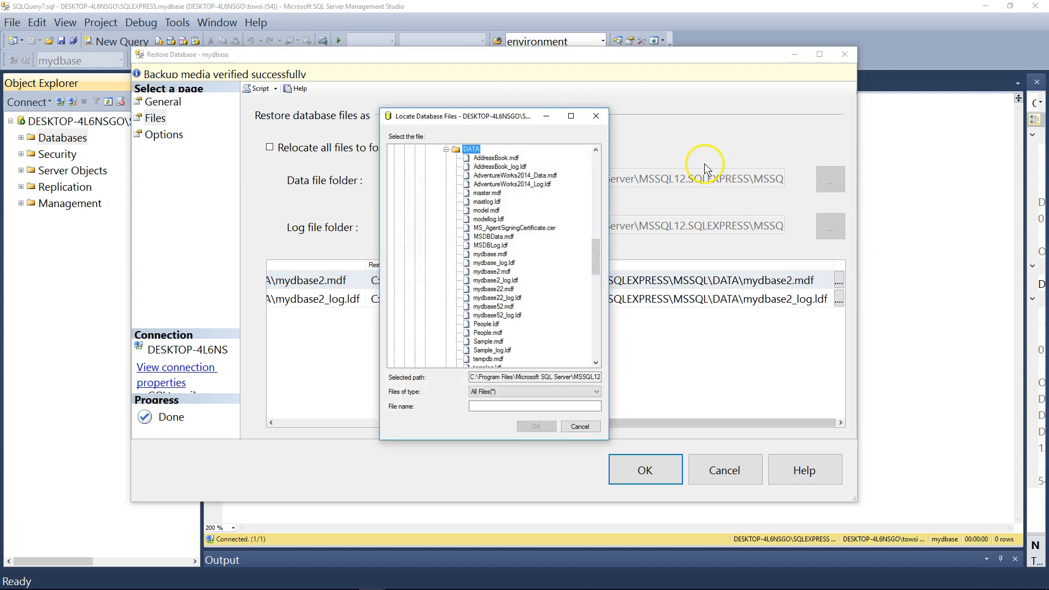
pyautogui.click(596, 115)
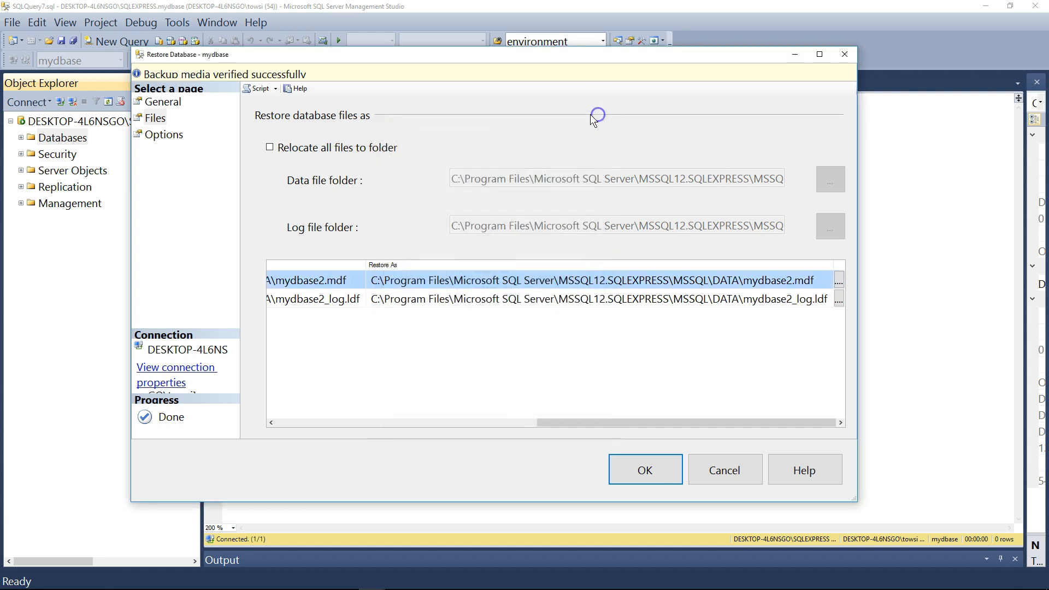
pyautogui.click(164, 135)
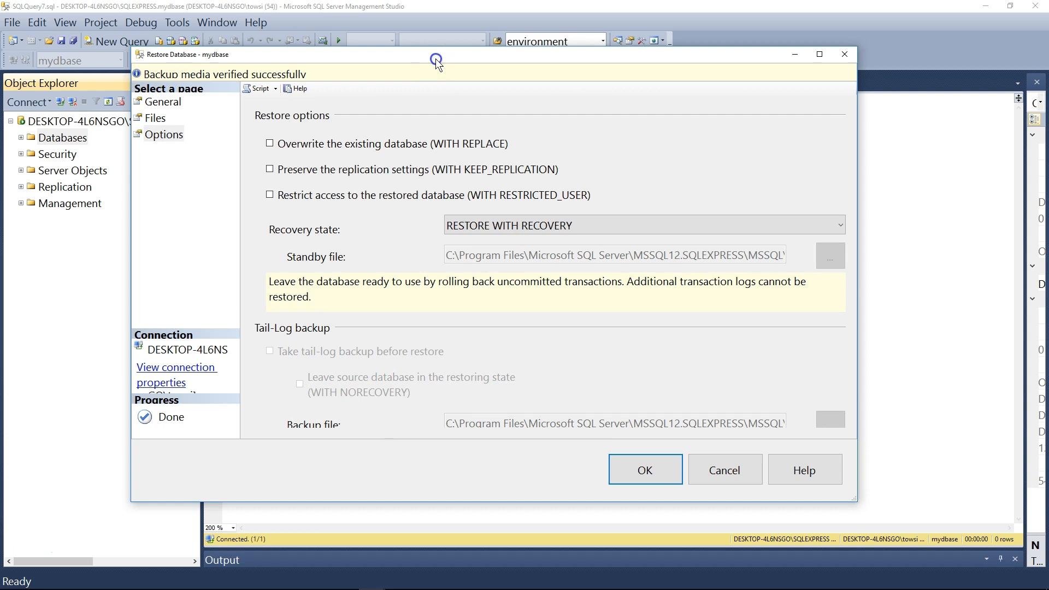
pyautogui.moveTo(435, 57); pyautogui.dragTo(433, 50)
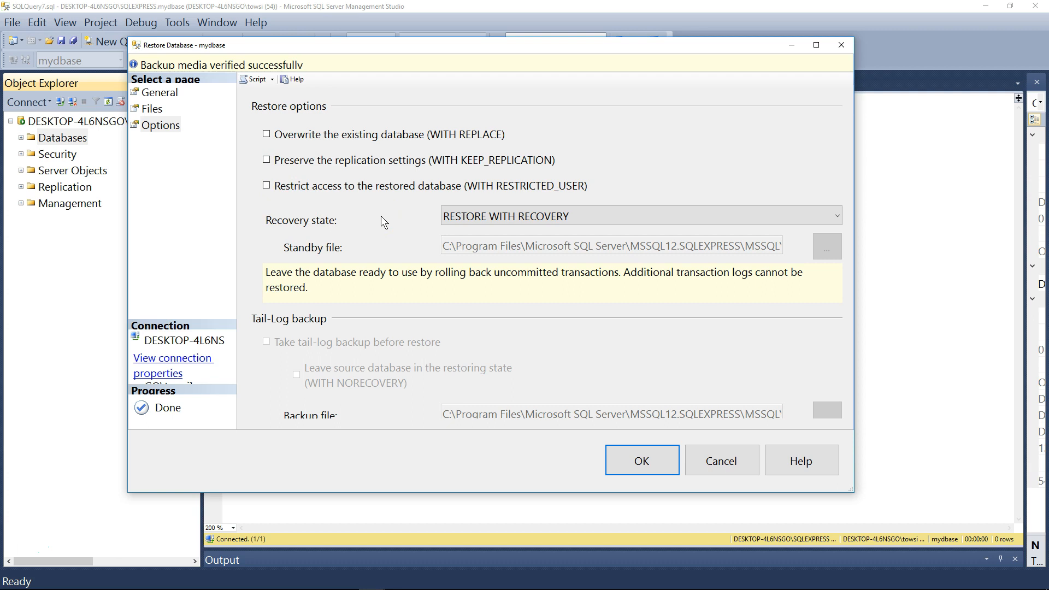
pyautogui.click(645, 461)
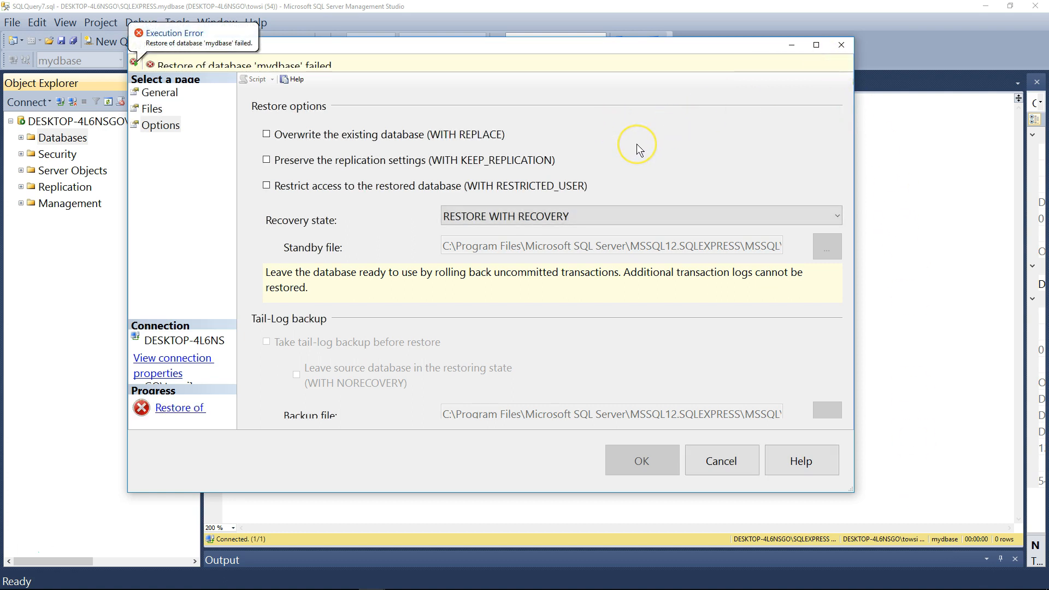
# Set the restore's destination database to mydbase4, run the restore and return to the query editor.
pyautogui.click(157, 95)
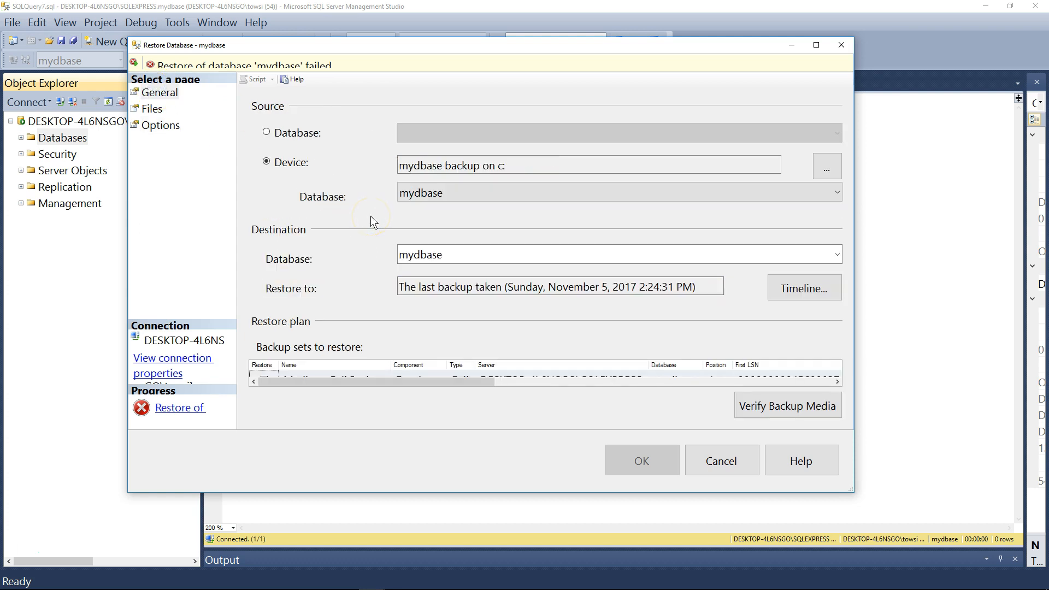
pyautogui.doubleClick(458, 254)
pyautogui.click(459, 254)
pyautogui.write('4')
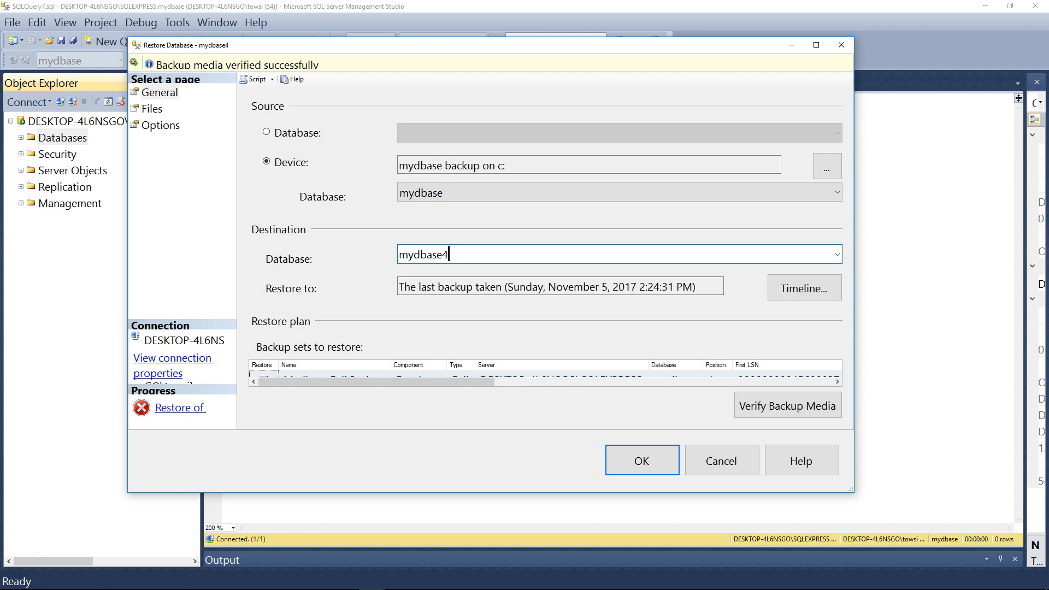
pyautogui.click(655, 461)
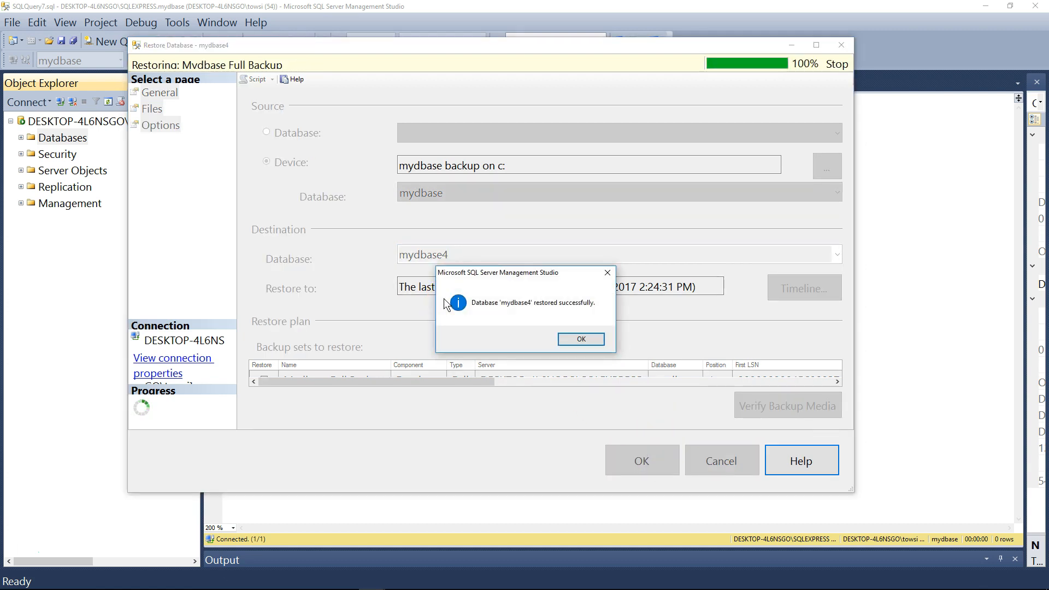
pyautogui.click(582, 339)
pyautogui.click(269, 124)
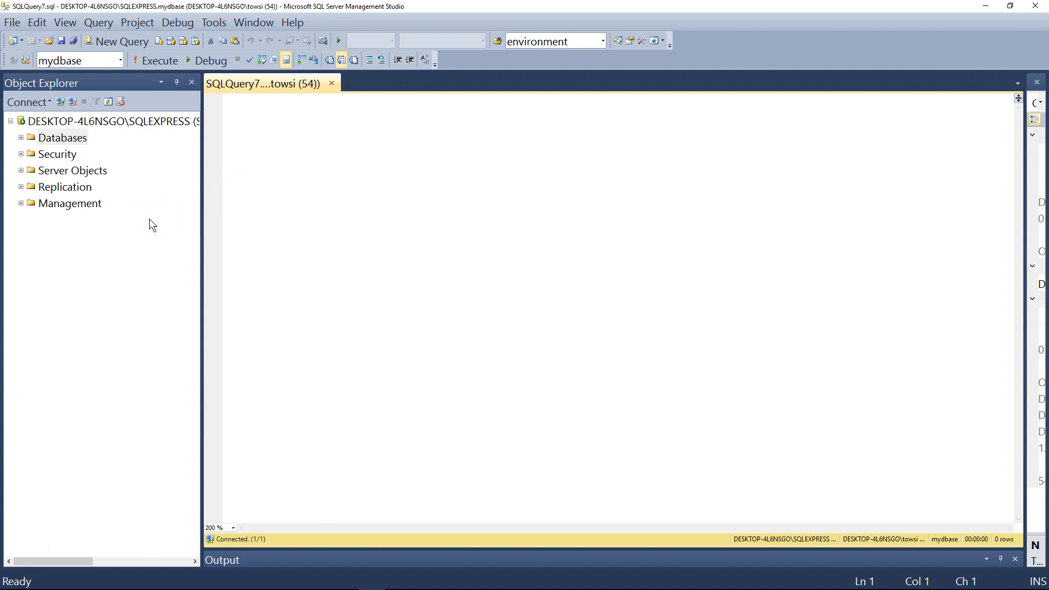
# Expand the Management folder, check the tables of the restored mydbase4 database, and collapse the Databases folder.
pyautogui.doubleClick(63, 204)
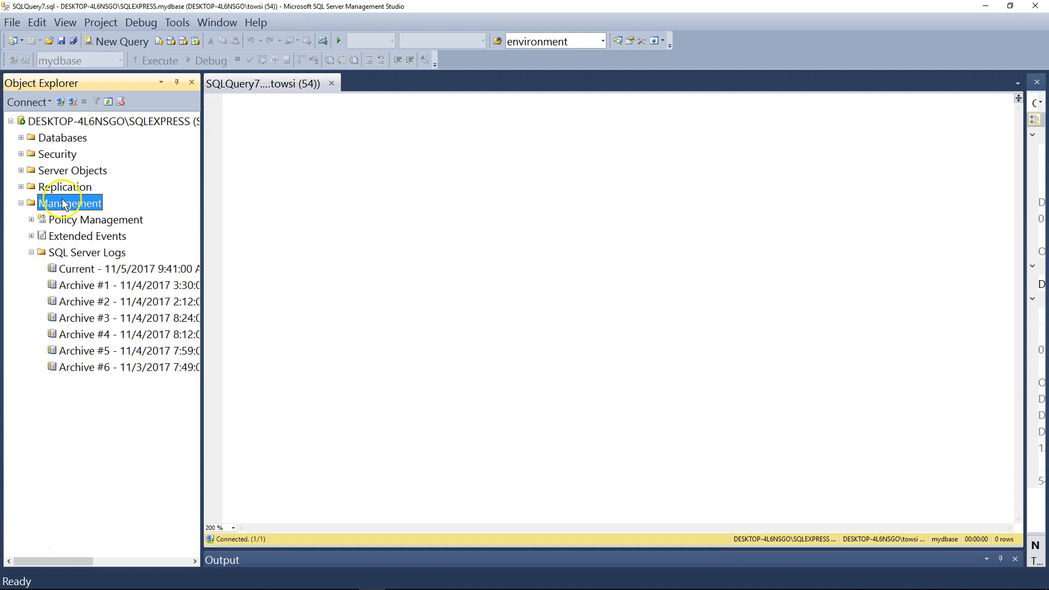
pyautogui.doubleClick(64, 139)
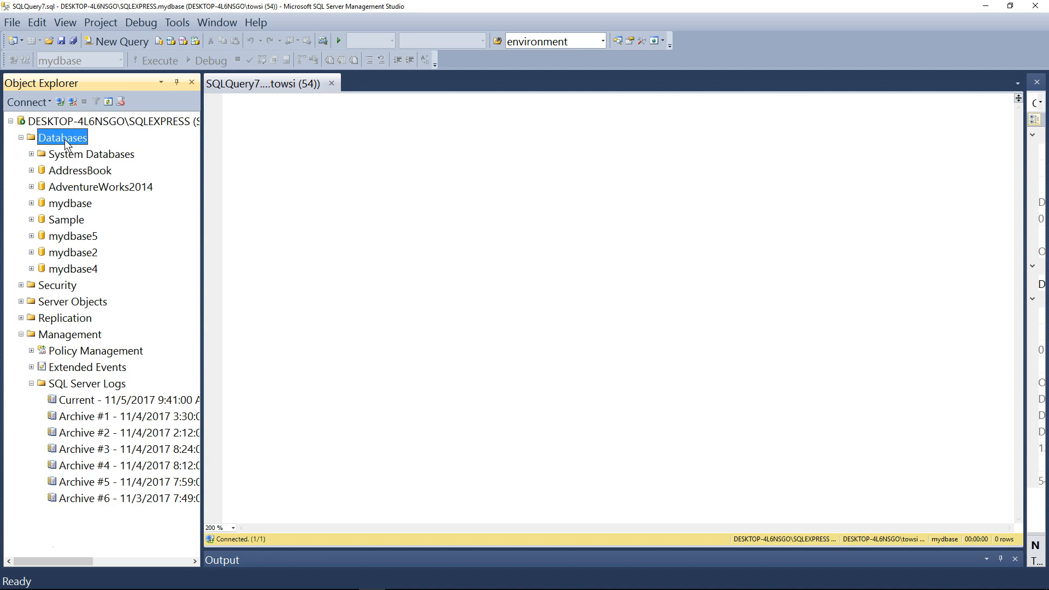
pyautogui.doubleClick(79, 270)
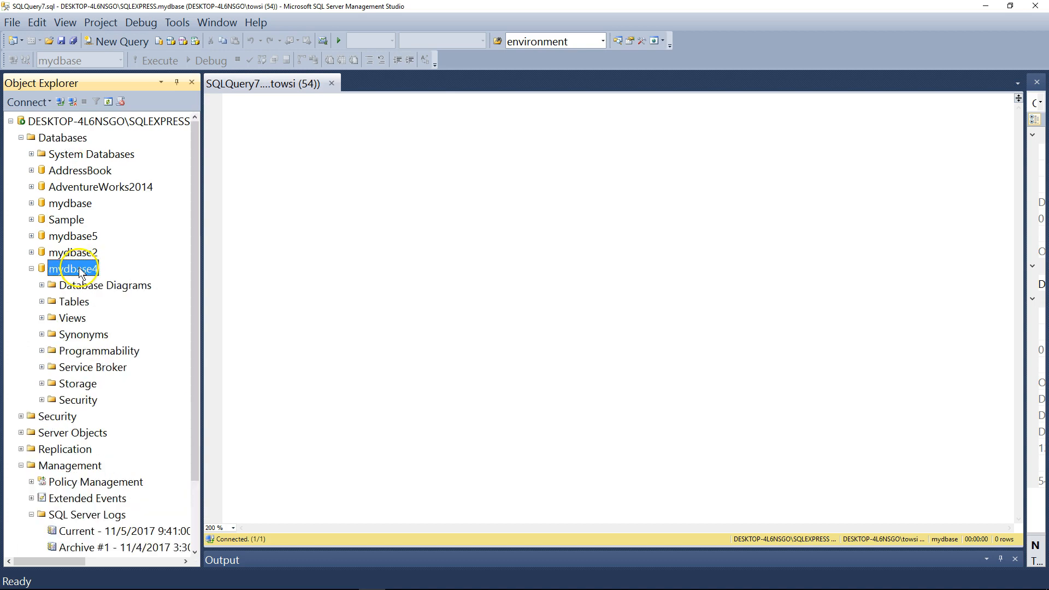
pyautogui.doubleClick(72, 303)
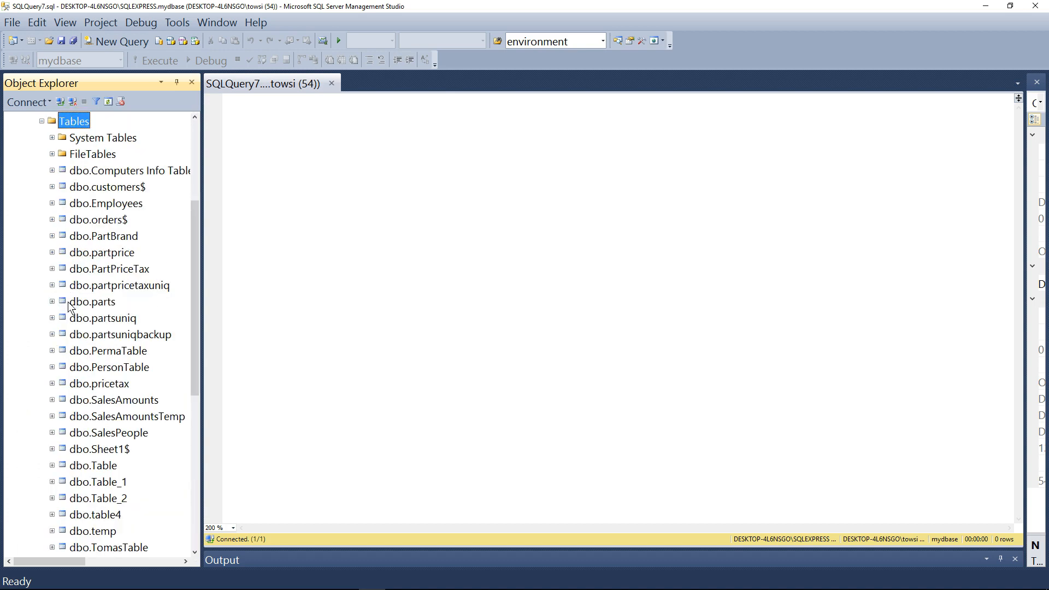
pyautogui.moveTo(187, 254); pyautogui.dragTo(198, 180)
pyautogui.click(32, 170)
pyautogui.click(21, 138)
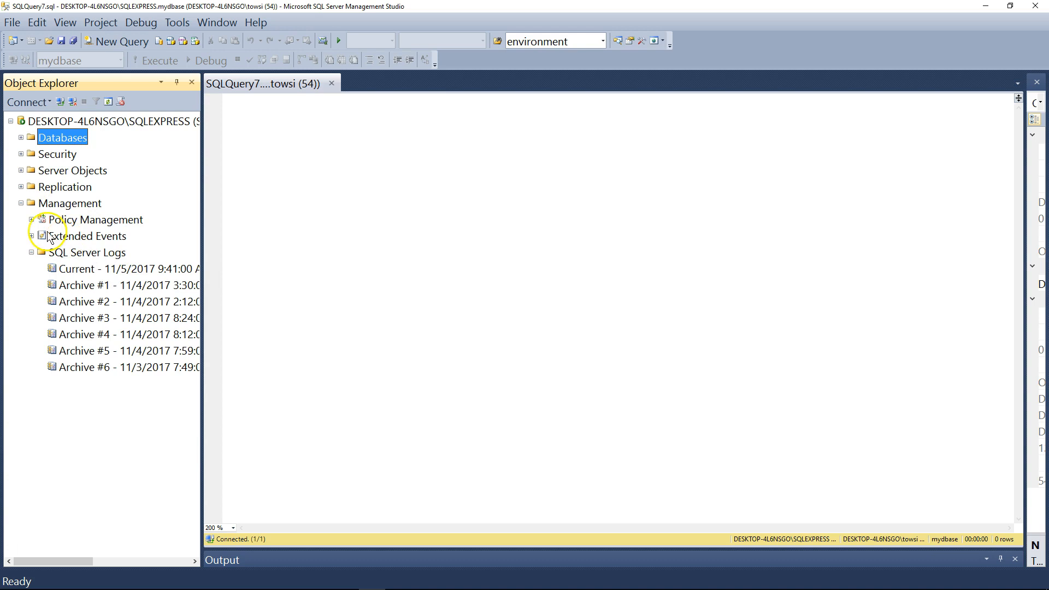
# Open the current SQL Server log and enlarge the log viewer window to read its entries.
pyautogui.click(64, 203)
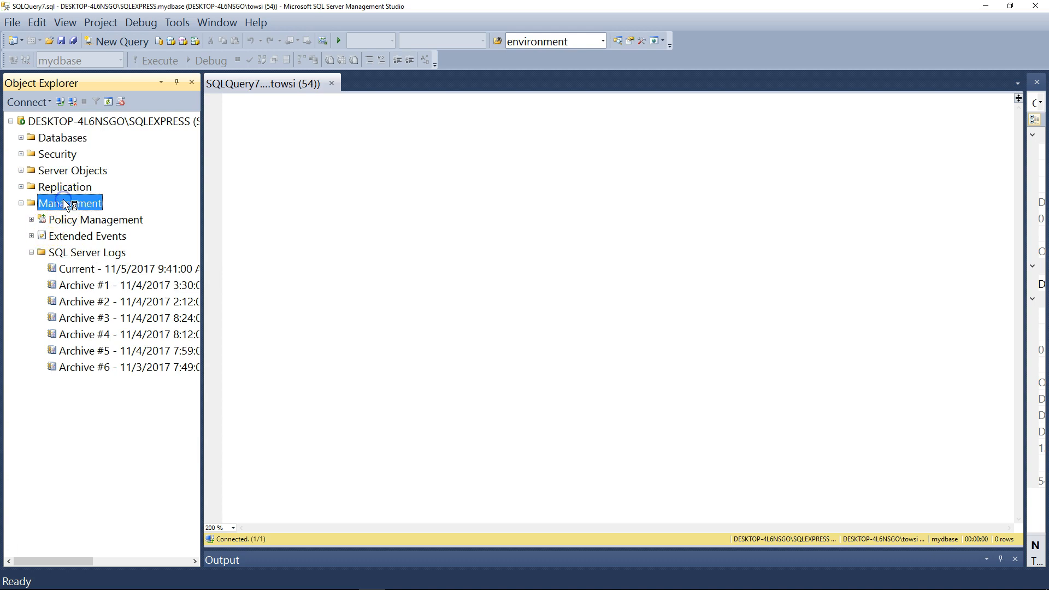
pyautogui.click(68, 254)
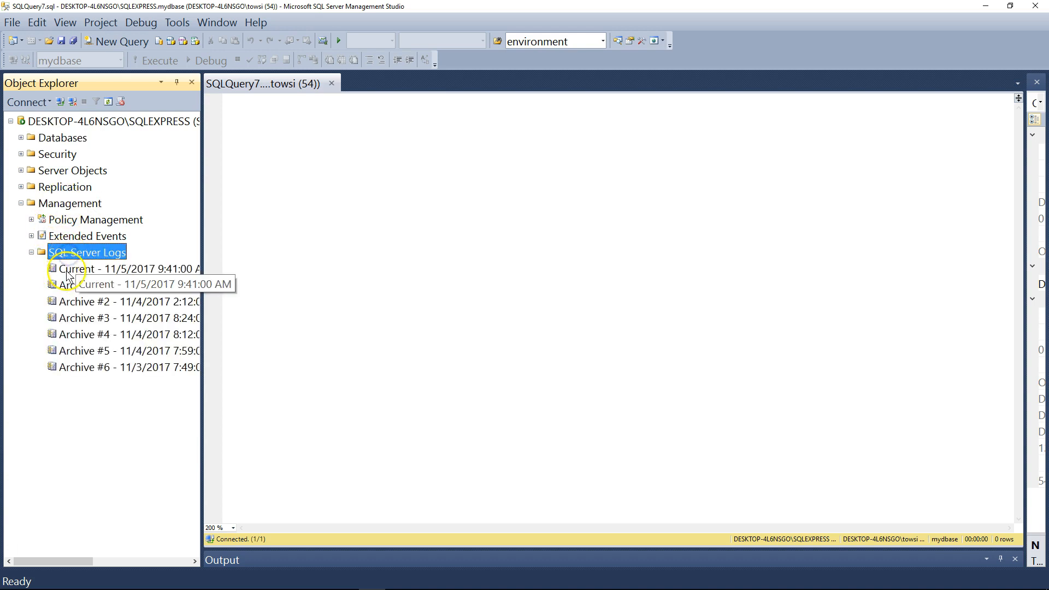
pyautogui.click(81, 268)
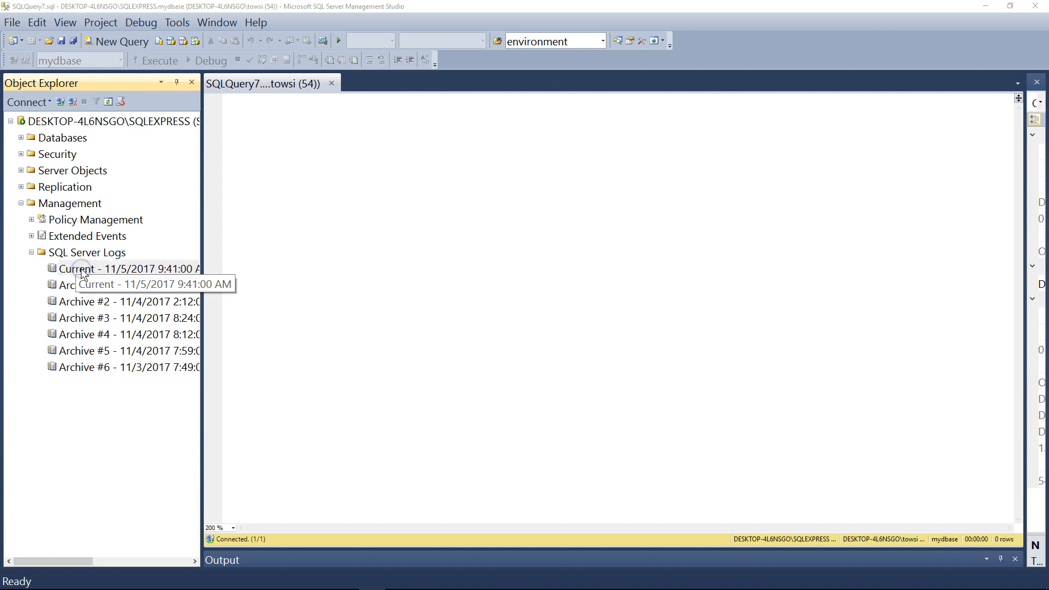
pyautogui.moveTo(512, 130); pyautogui.dragTo(397, 47)
pyautogui.moveTo(608, 389); pyautogui.dragTo(870, 489)
pyautogui.moveTo(579, 43); pyautogui.dragTo(546, 43)
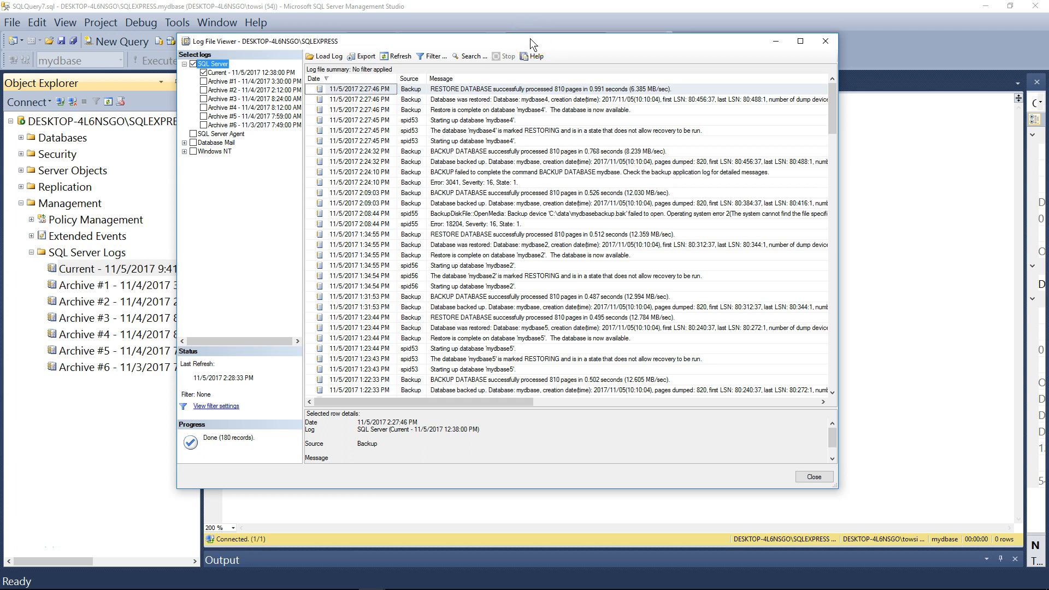
# Filter the log to entries with the source Backup and widen the log viewer to read their messages.
pyautogui.click(435, 58)
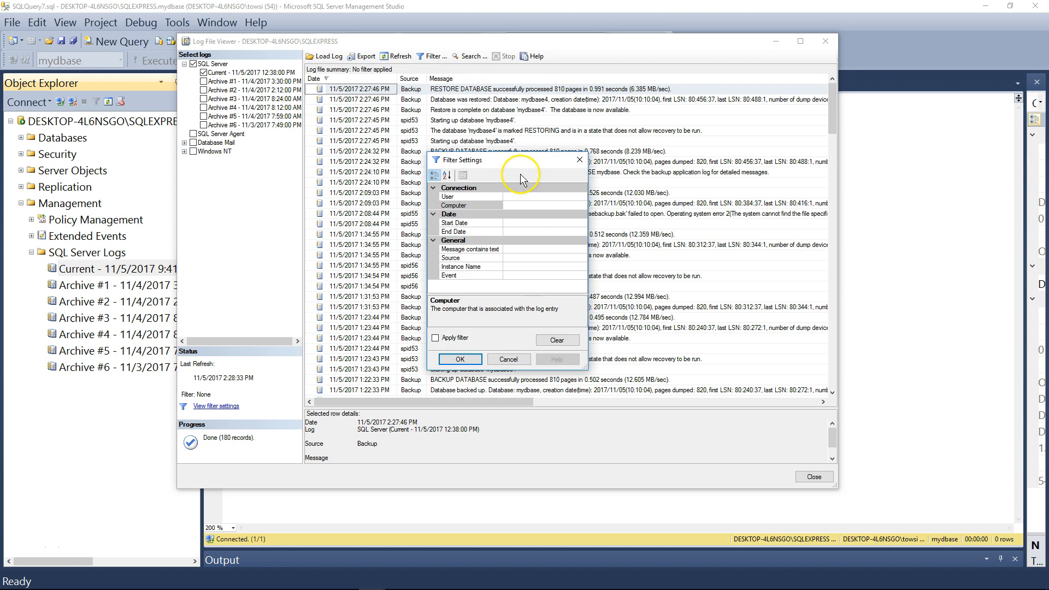
pyautogui.moveTo(523, 164); pyautogui.dragTo(482, 108)
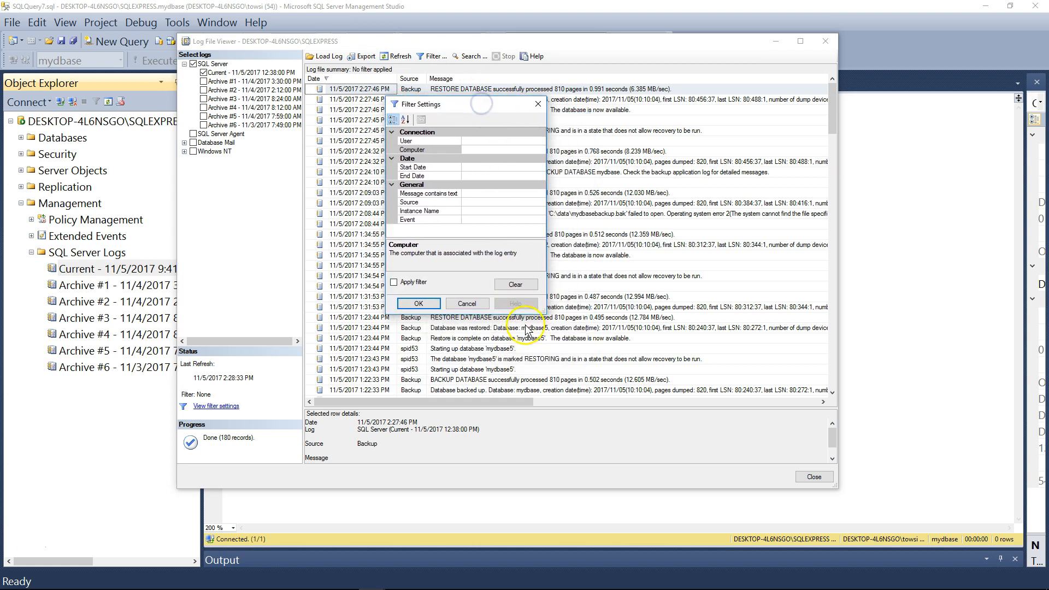
pyautogui.moveTo(540, 309); pyautogui.dragTo(796, 395)
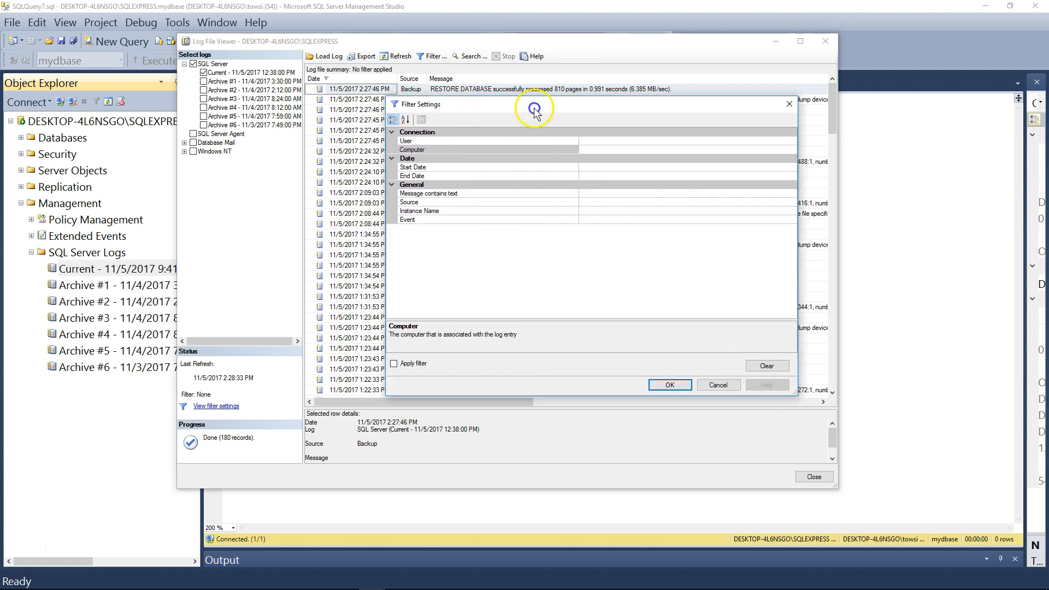
pyautogui.moveTo(513, 112); pyautogui.dragTo(689, 116)
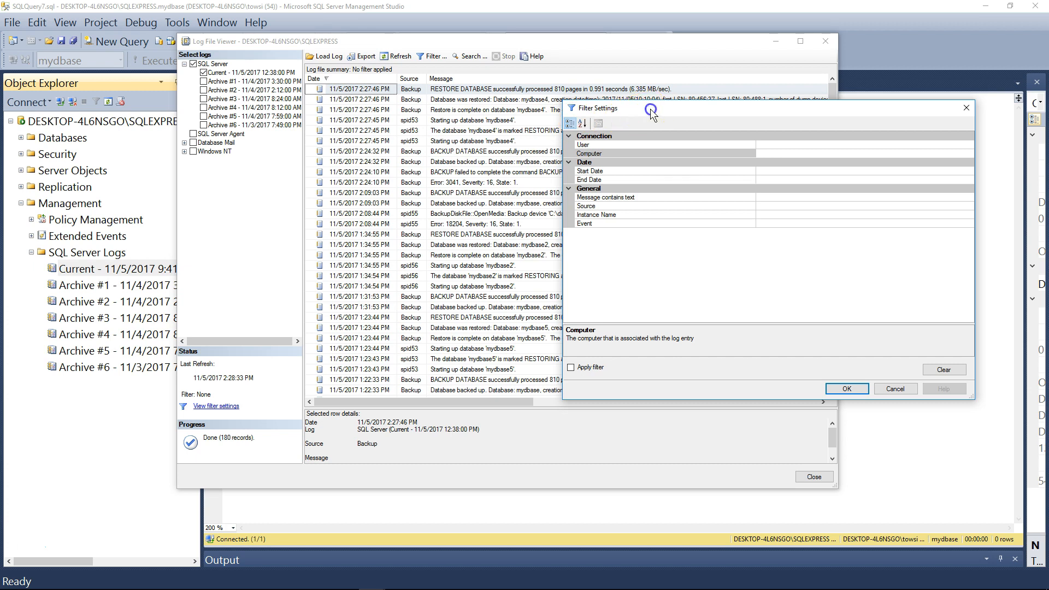
pyautogui.moveTo(652, 113); pyautogui.dragTo(597, 112)
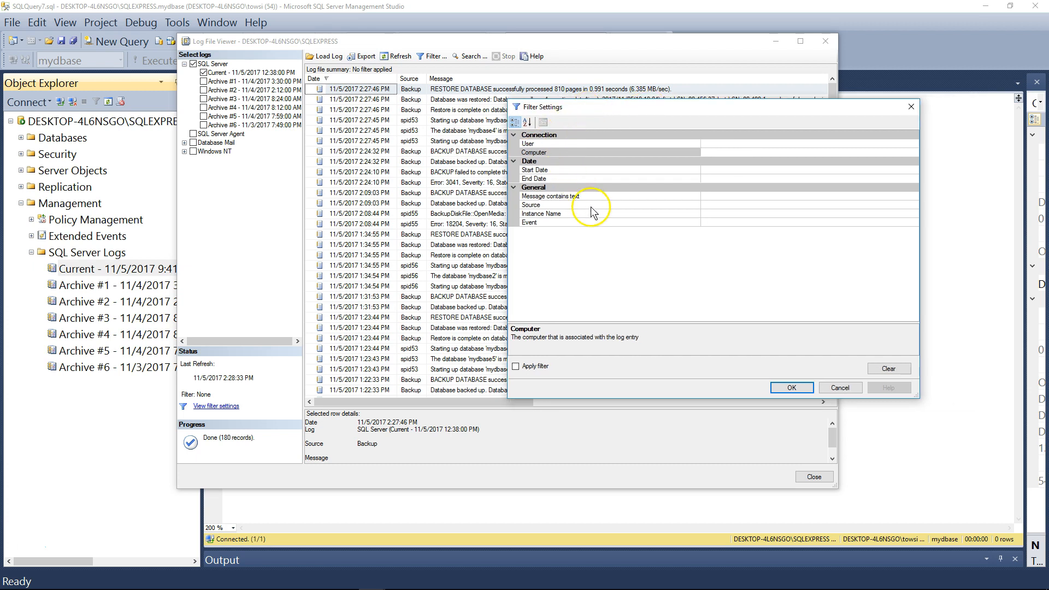
pyautogui.click(711, 206)
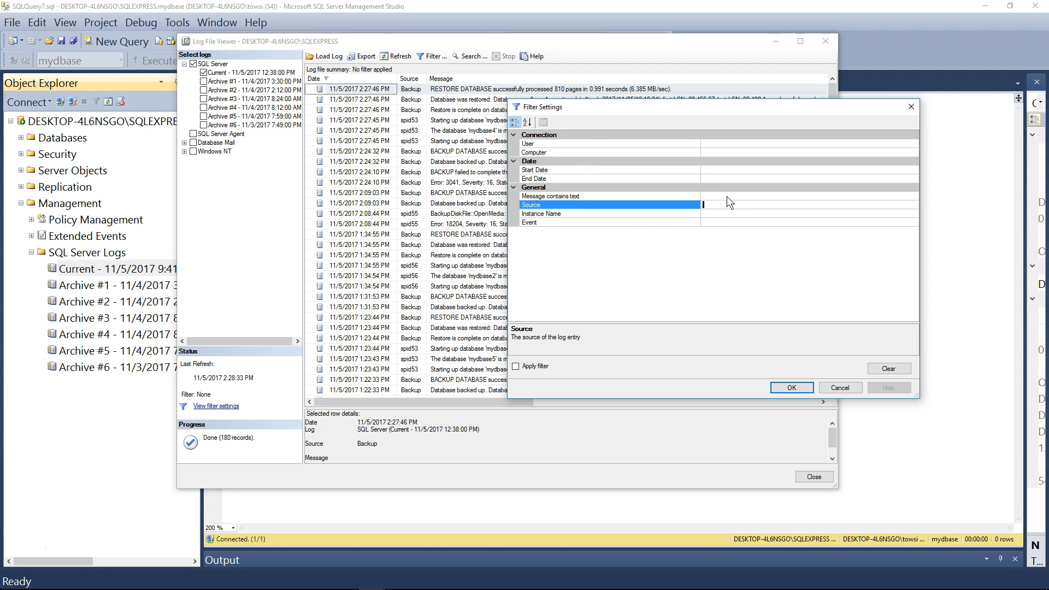
pyautogui.write('Backup')
pyautogui.click(530, 366)
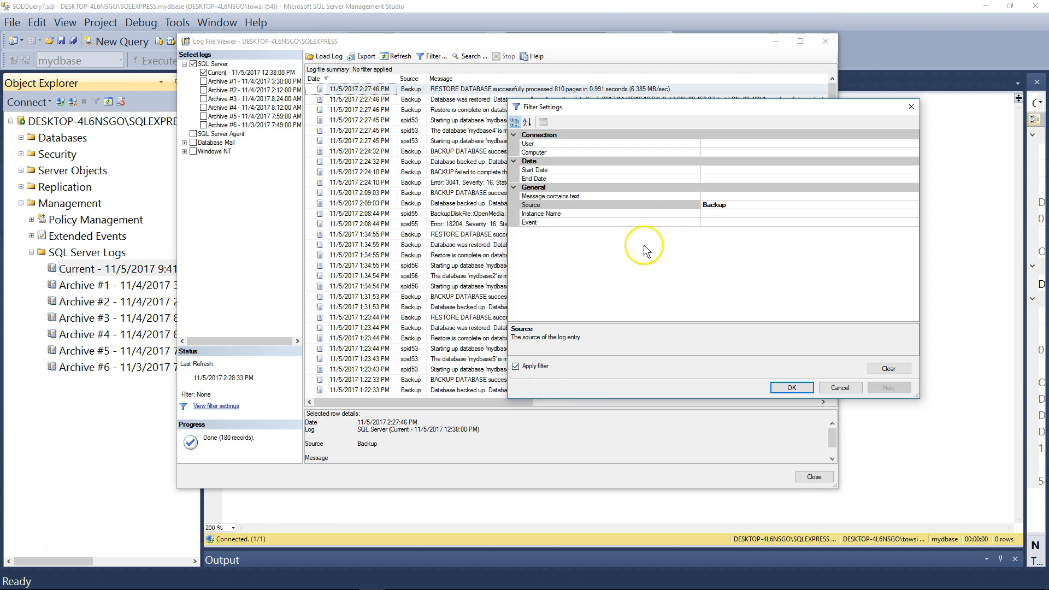
pyautogui.click(804, 386)
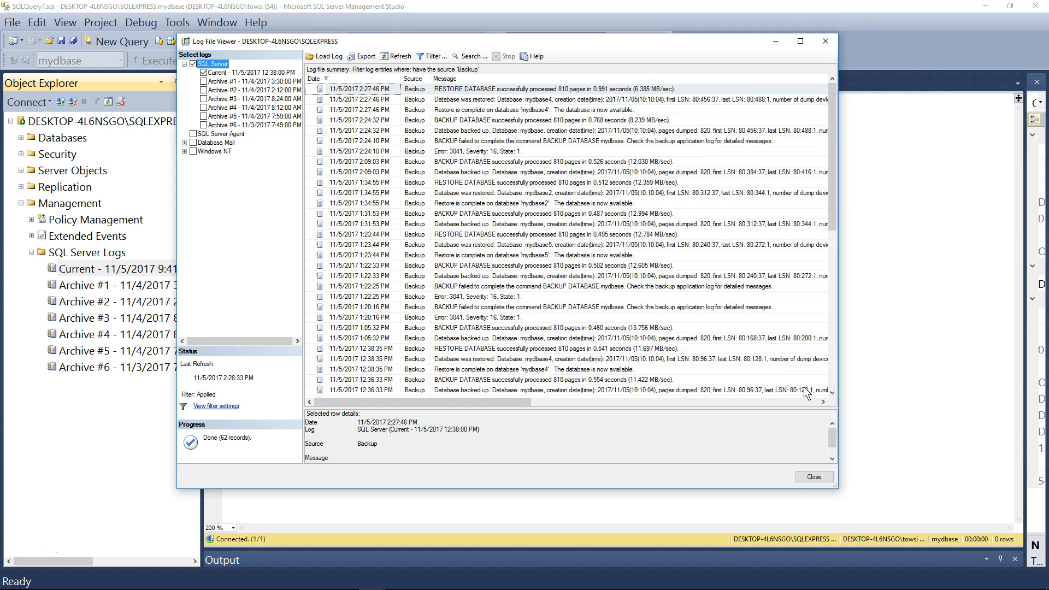
pyautogui.moveTo(654, 44); pyautogui.dragTo(596, 42)
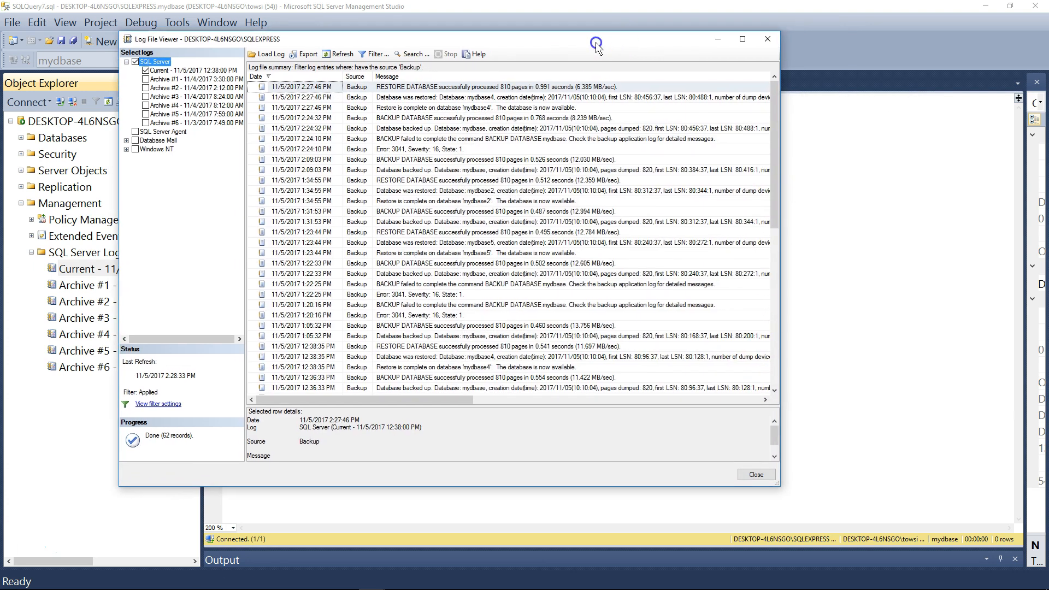
pyautogui.moveTo(781, 171); pyautogui.dragTo(906, 161)
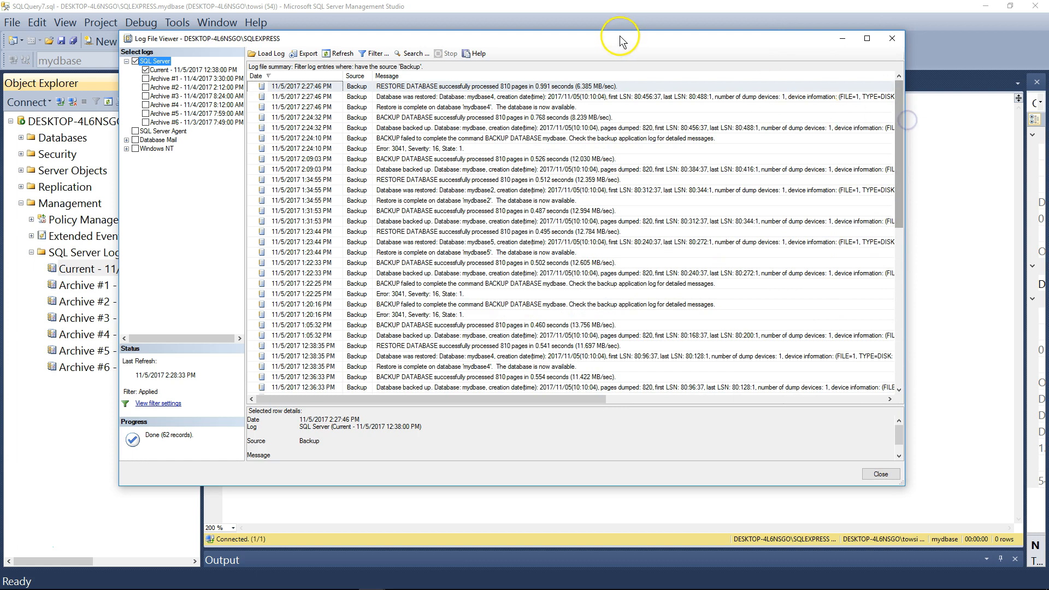
pyautogui.moveTo(602, 41); pyautogui.dragTo(617, 50)
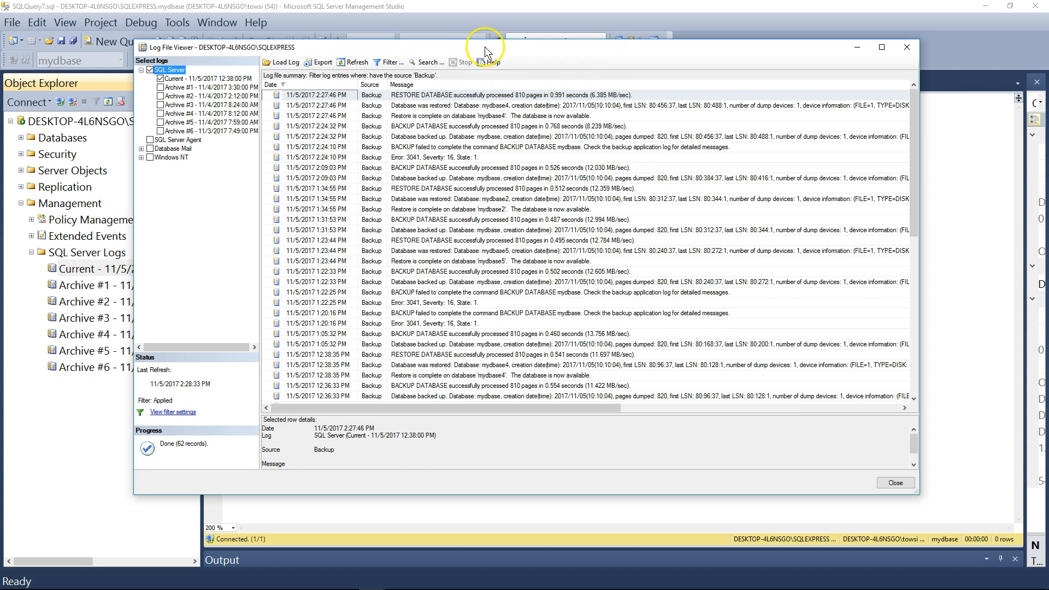
# Clear the source filter so the log lists all entries again.
pyautogui.click(391, 64)
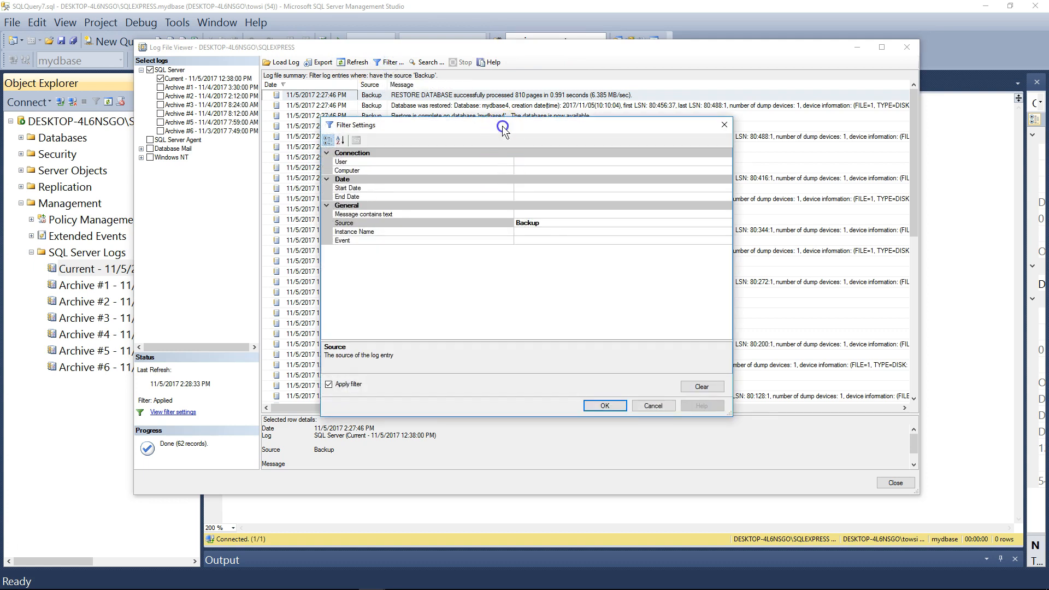
pyautogui.moveTo(503, 125); pyautogui.dragTo(604, 124)
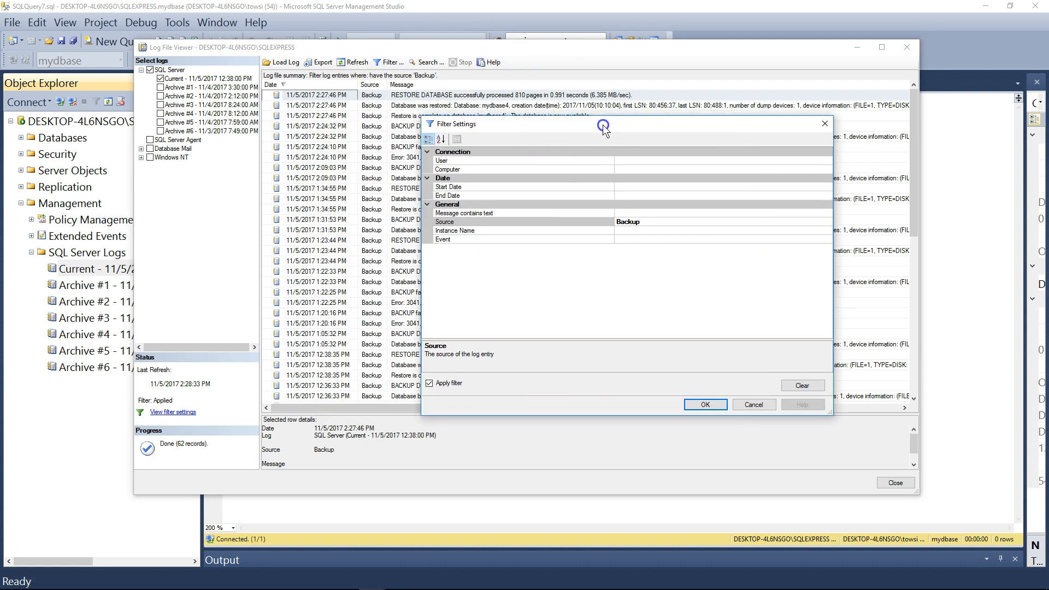
pyautogui.click(659, 223)
pyautogui.press('BackSpace')
pyautogui.press('BackSpace')
pyautogui.press('BackSpace')
pyautogui.press('BackSpace')
pyautogui.press('BackSpace')
pyautogui.press('BackSpace')
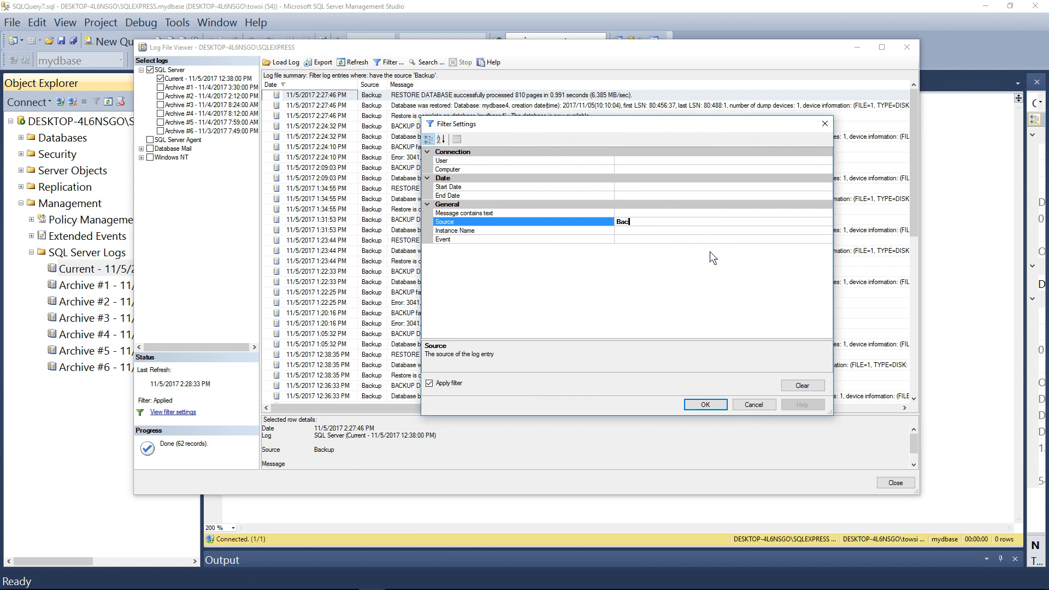
pyautogui.click(814, 391)
pyautogui.click(705, 404)
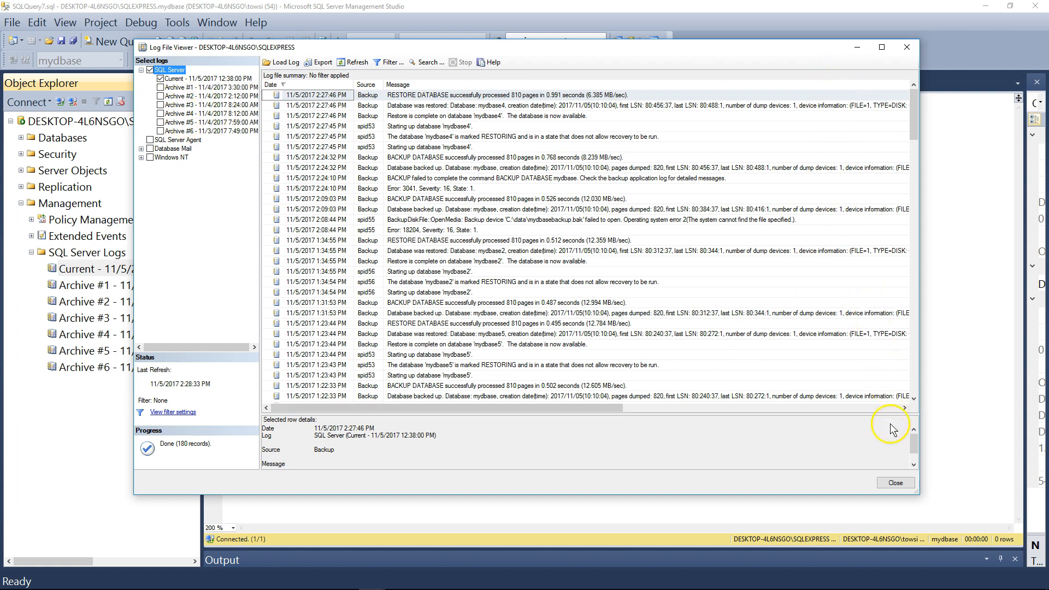
# Close the log viewer, collapse the Management folder and place the cursor in the empty query editor.
pyautogui.click(894, 483)
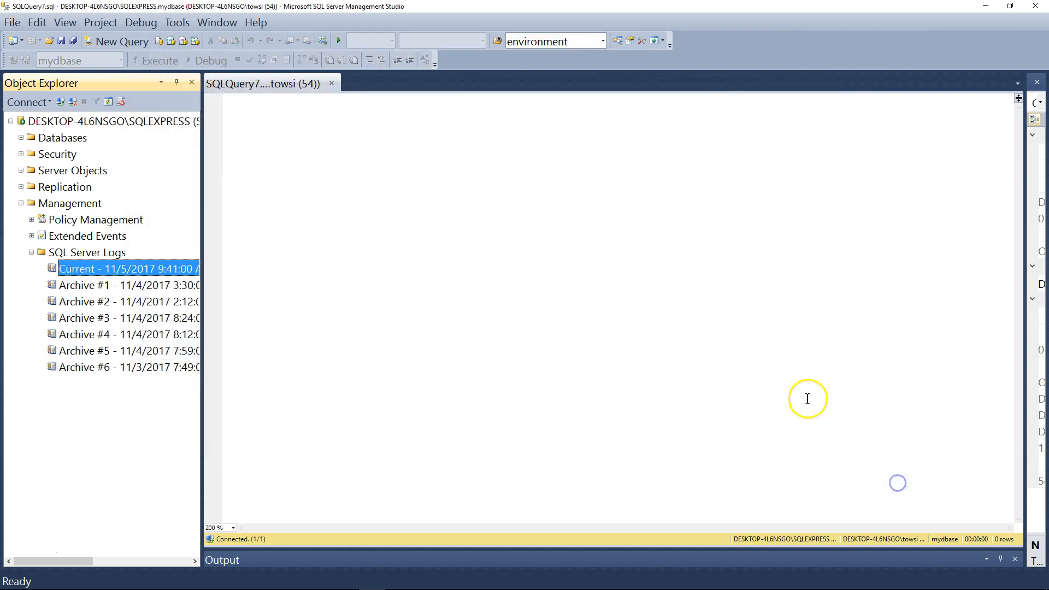
pyautogui.click(251, 106)
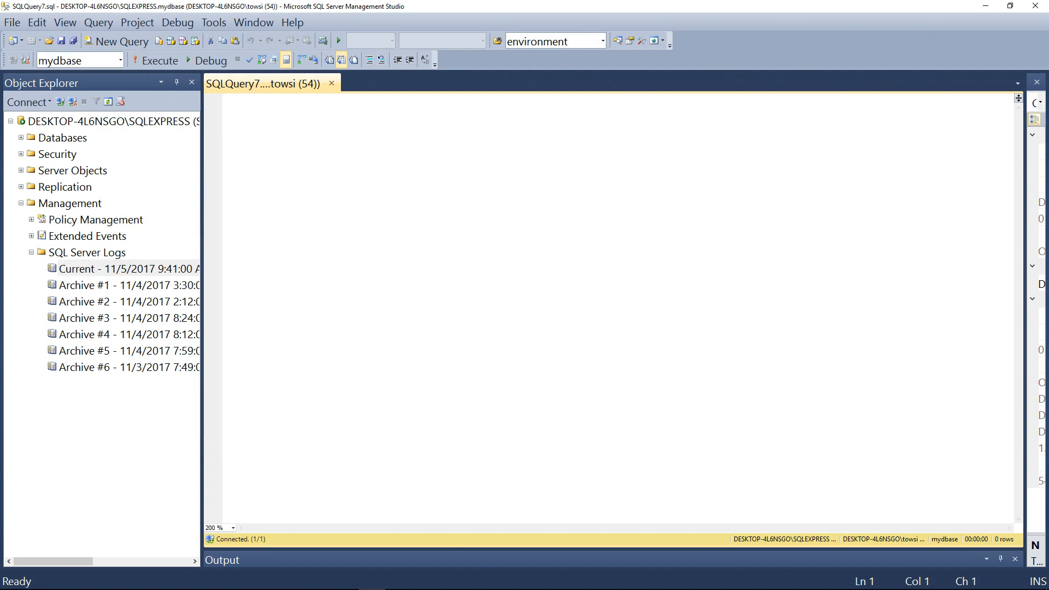
pyautogui.click(21, 203)
pyautogui.click(250, 106)
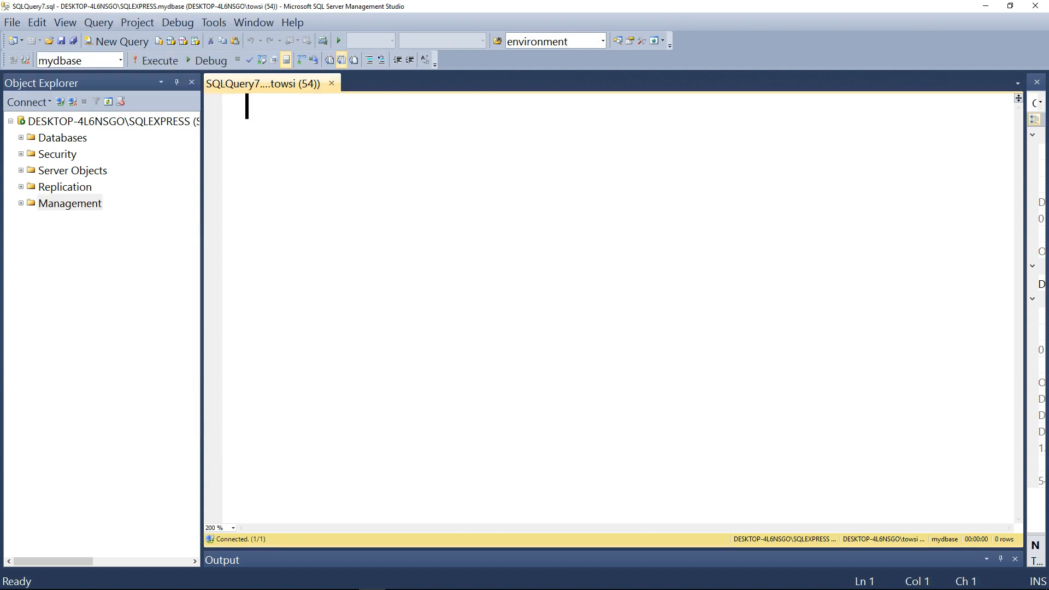